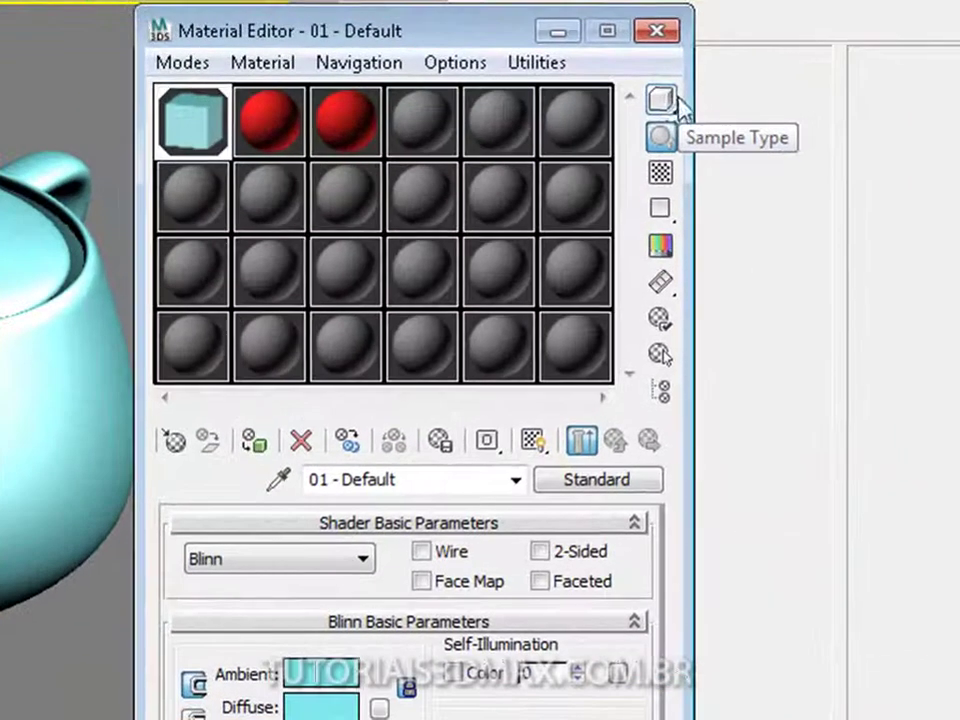
# Open the magnified preview of the 01 - Default cube sample, enlarge it and place it beside the Material Editor
pyautogui.click(663, 106)
pyautogui.moveTo(663, 106); pyautogui.dragTo(716, 78)
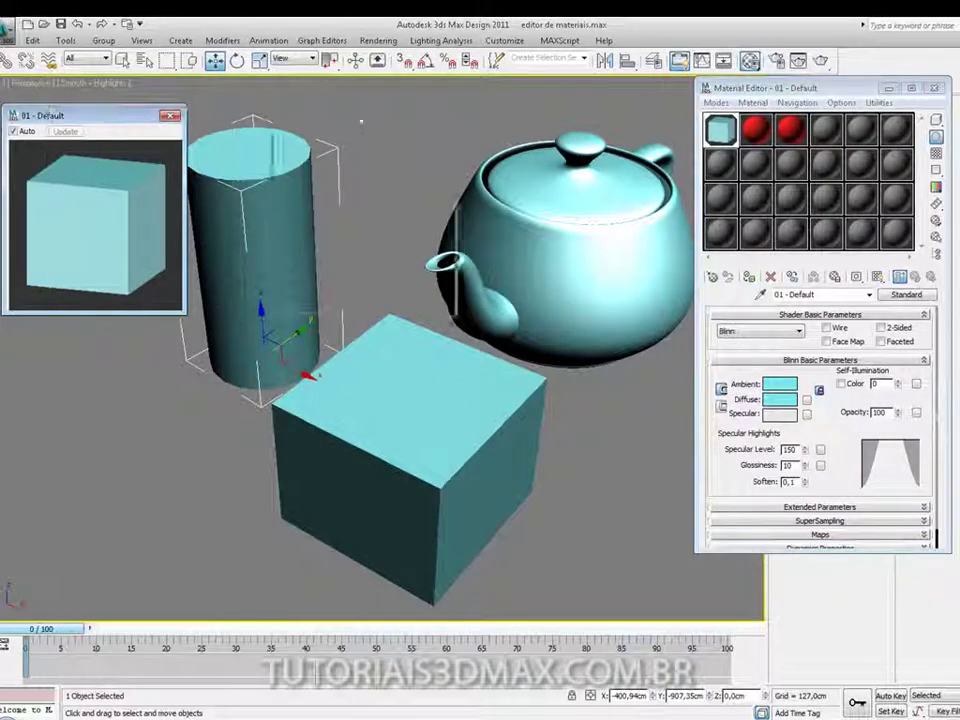
pyautogui.moveTo(88, 115); pyautogui.dragTo(375, 113)
pyautogui.moveTo(576, 346); pyautogui.dragTo(827, 584)
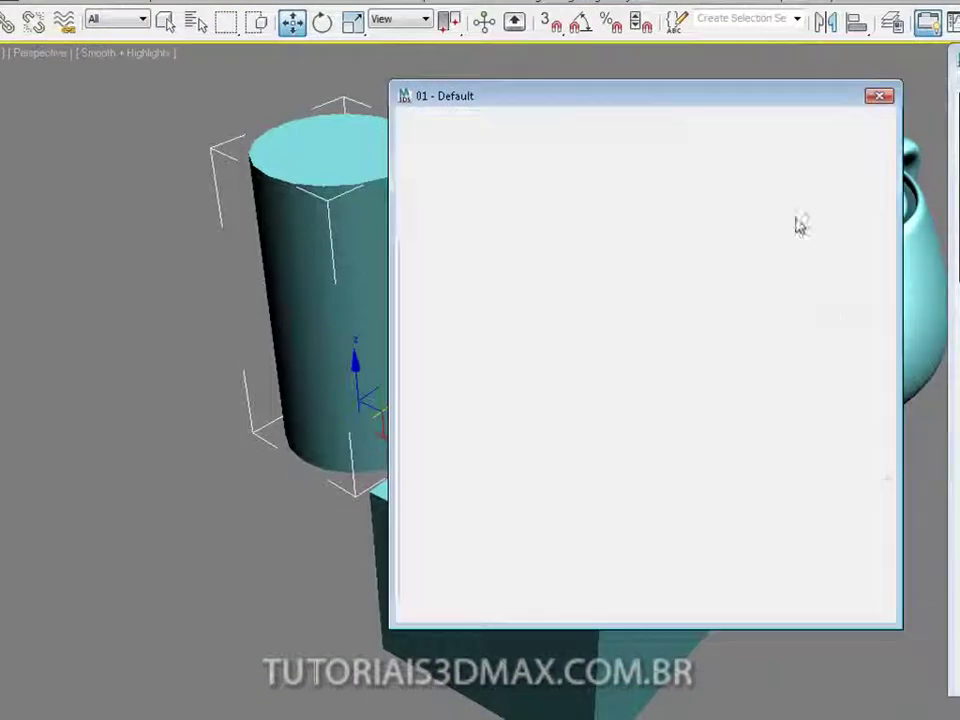
pyautogui.moveTo(694, 98); pyautogui.dragTo(622, 103)
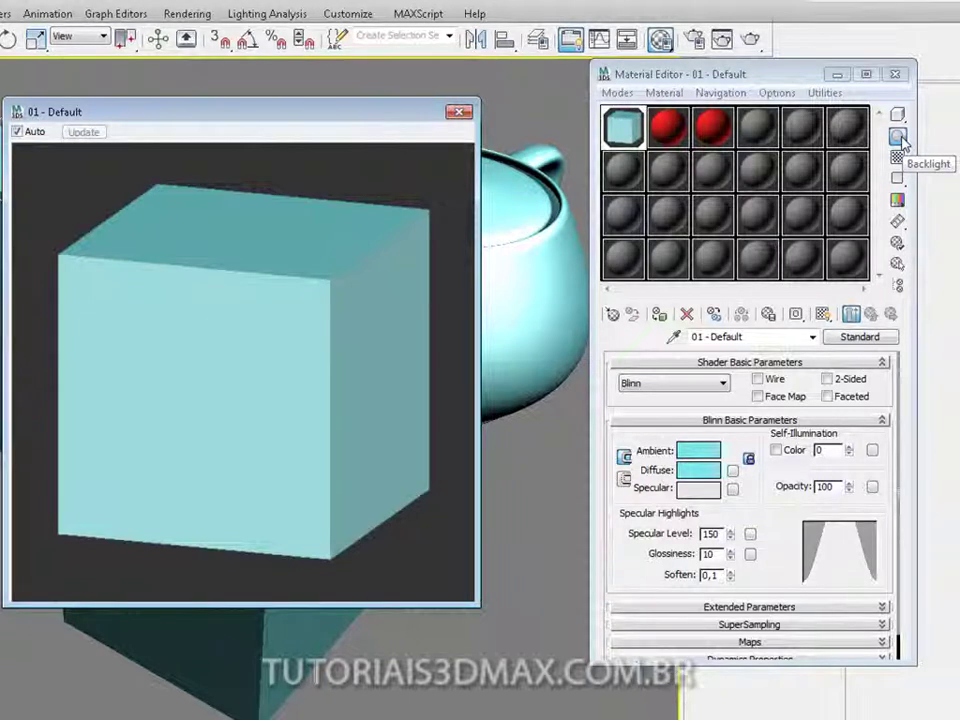
# Change the 01 - Default sample shape to a cylinder and toggle its backlight to compare the lighting, leaving it on
pyautogui.click(899, 139)
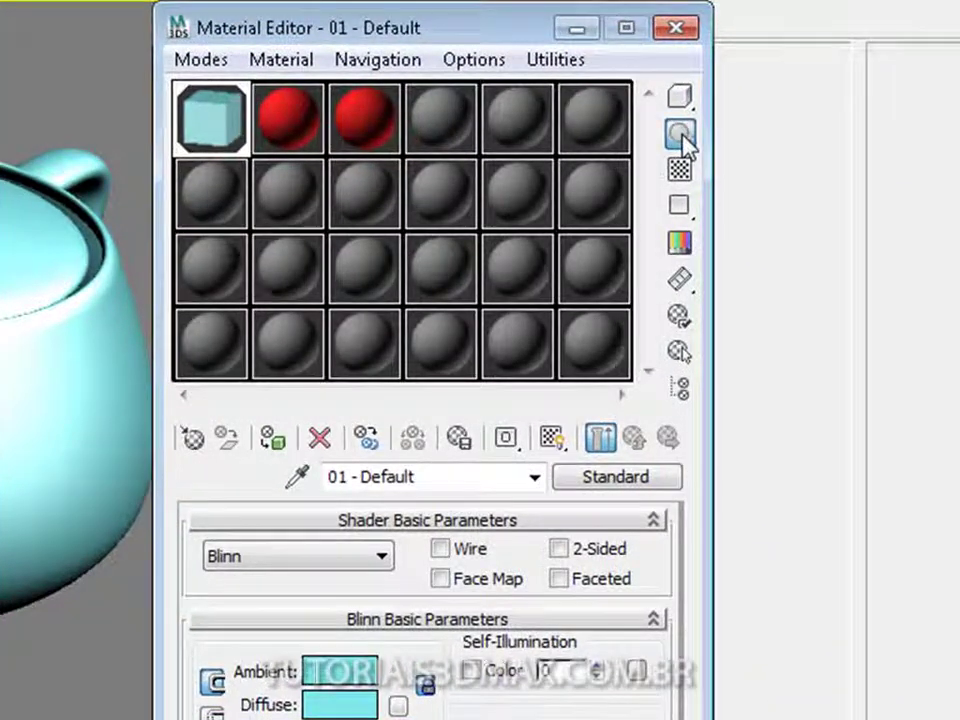
pyautogui.click(680, 95)
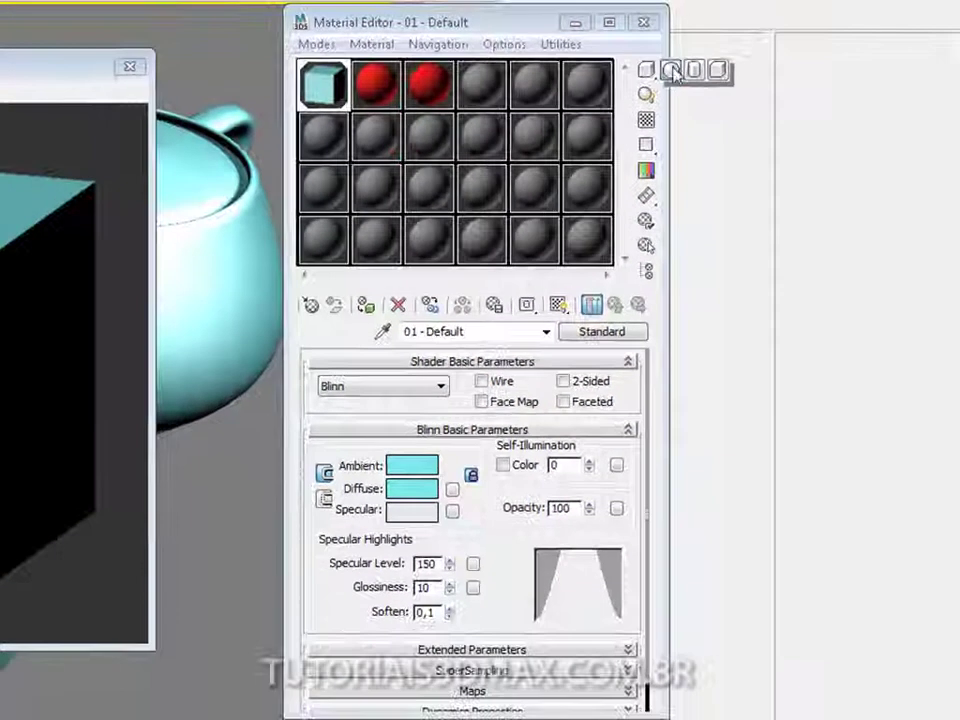
pyautogui.click(694, 71)
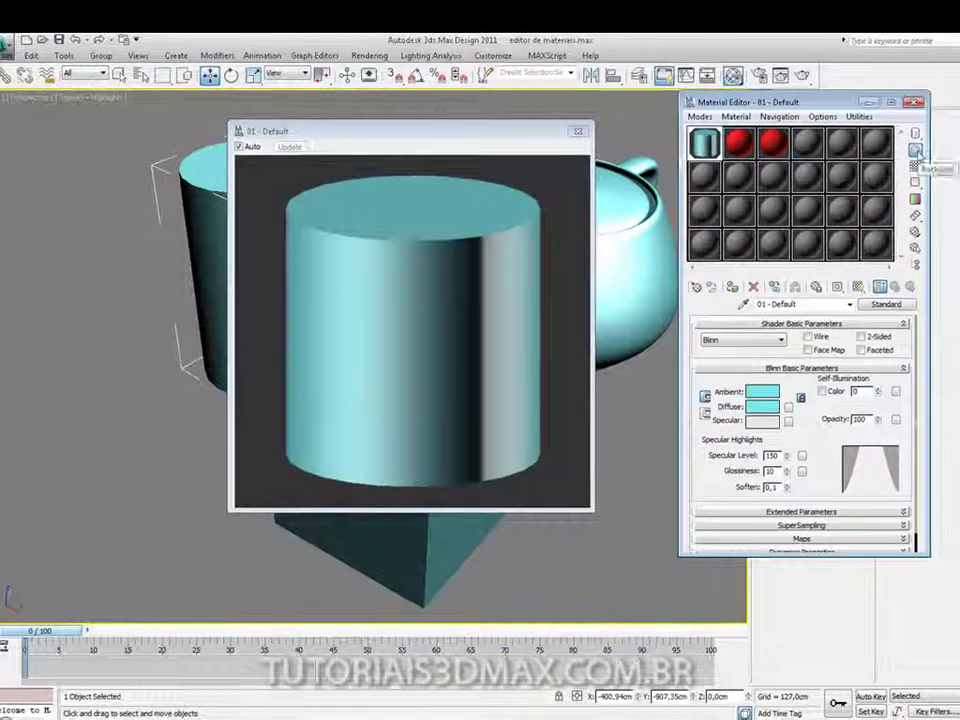
pyautogui.click(915, 150)
pyautogui.click(915, 150)
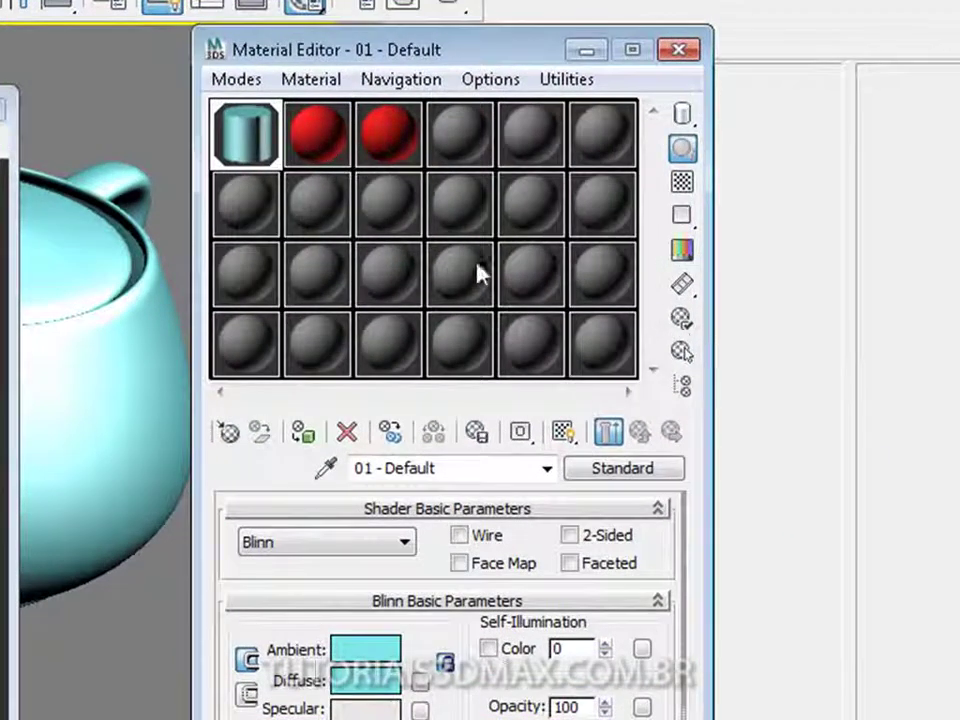
# Change the red 02 - Default sample shape to a cube and toggle its backlight
pyautogui.click(325, 145)
pyautogui.moveTo(681, 113); pyautogui.dragTo(790, 126)
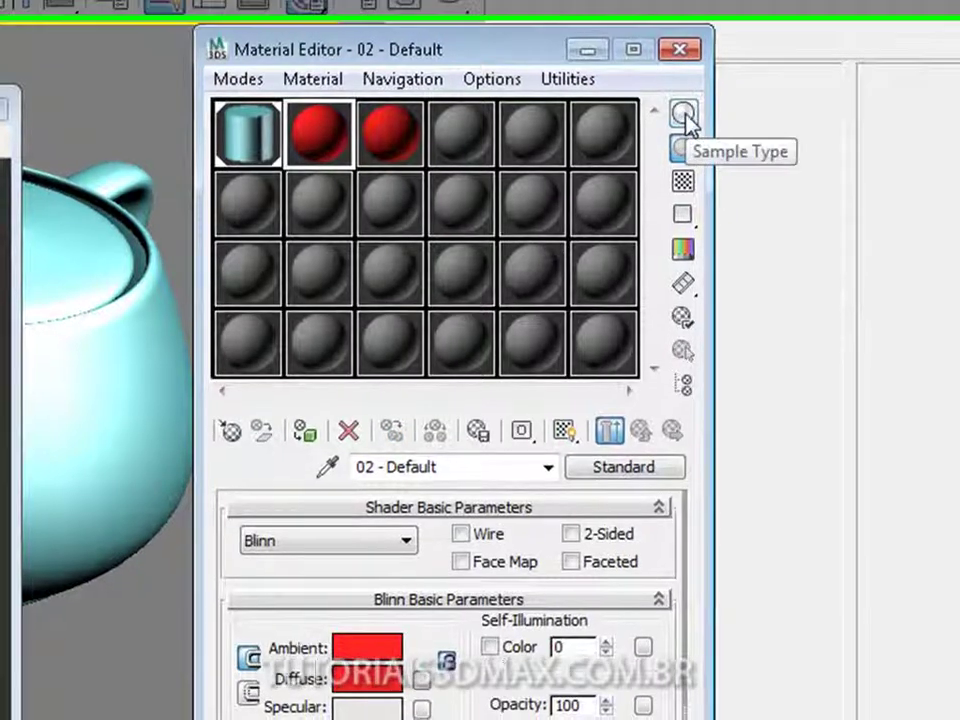
pyautogui.moveTo(725, 77); pyautogui.dragTo(728, 79)
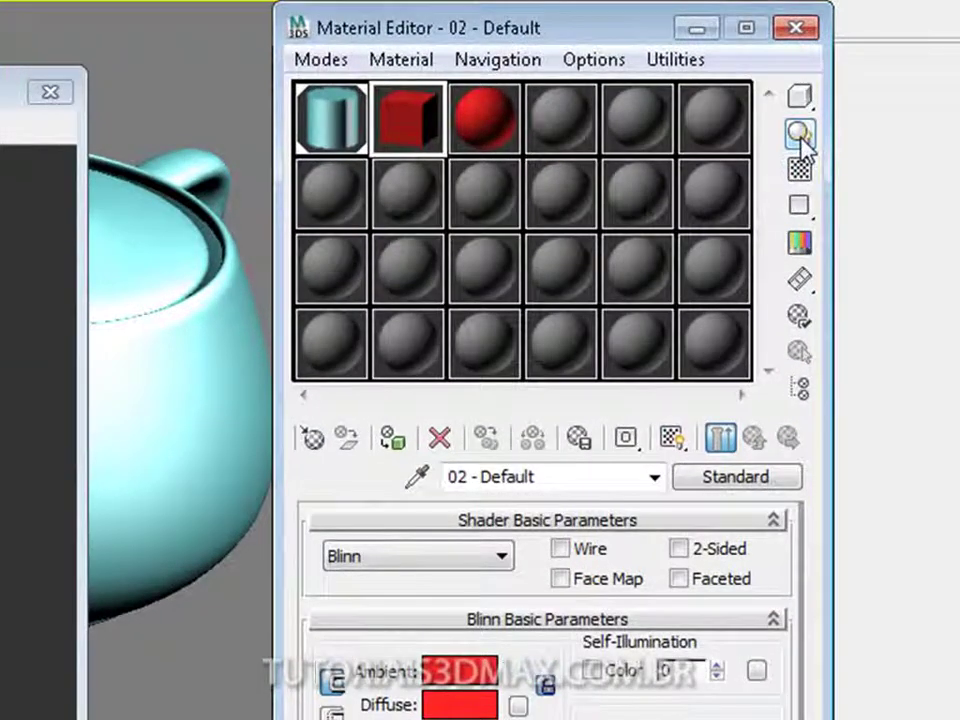
pyautogui.click(802, 137)
pyautogui.click(802, 137)
pyautogui.click(802, 137)
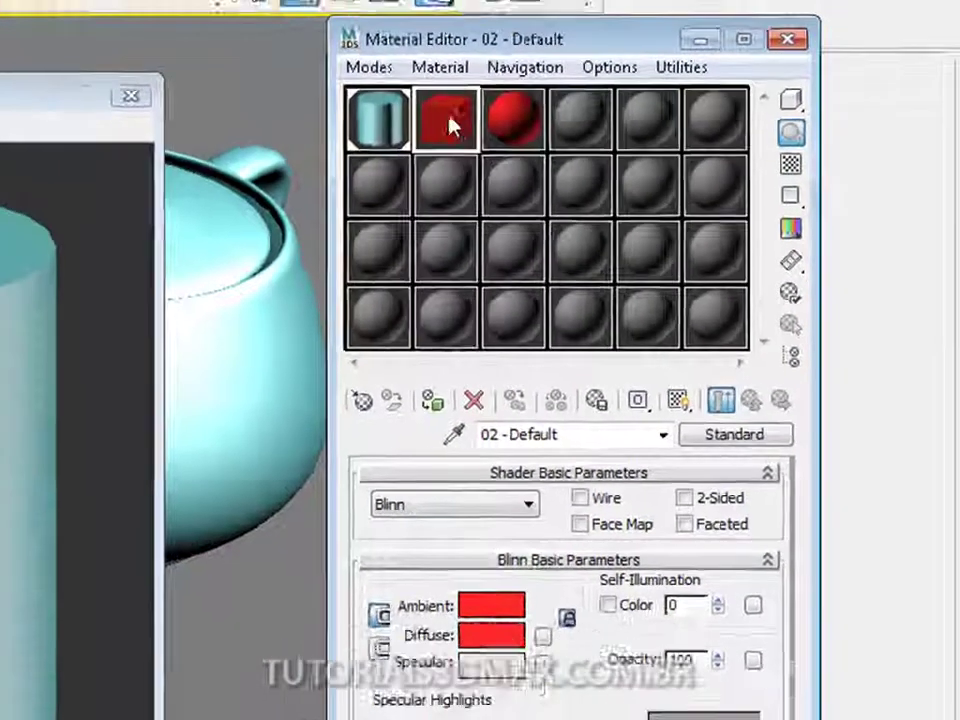
# Open the magnified preview of 02 - Default, compare its backlight on and off, and leave the backlight off
pyautogui.doubleClick(452, 125)
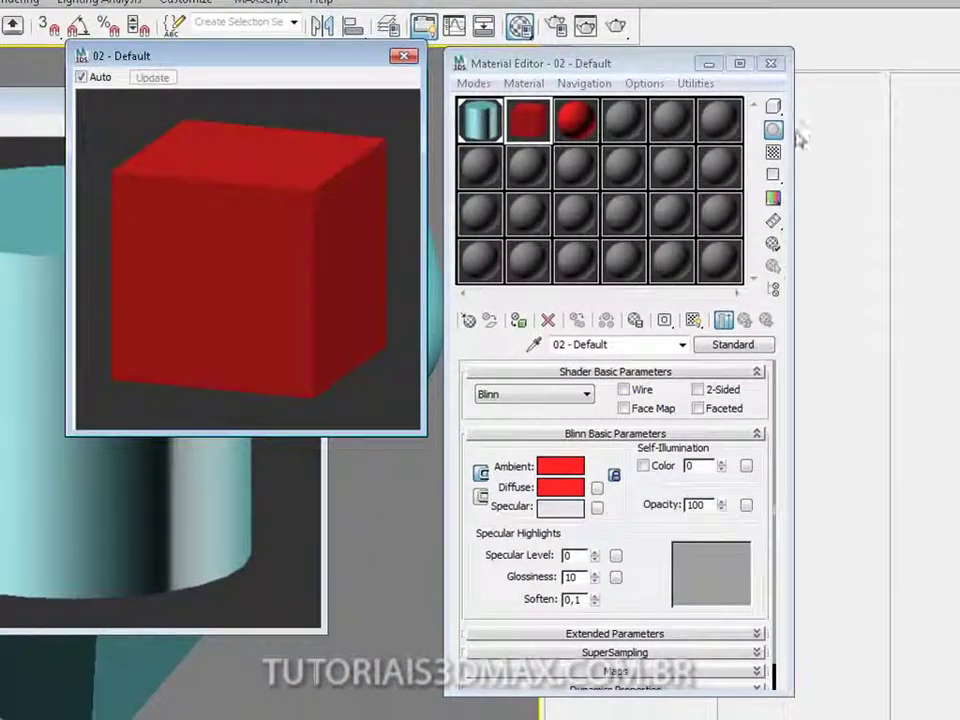
pyautogui.click(773, 131)
pyautogui.click(773, 131)
pyautogui.click(773, 131)
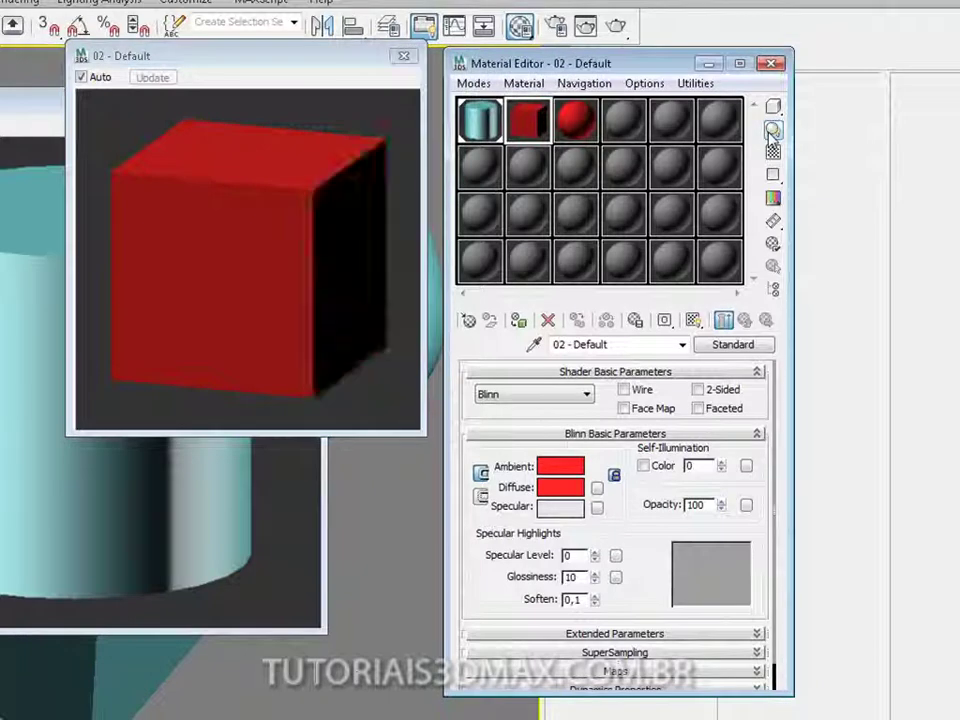
pyautogui.moveTo(258, 63); pyautogui.dragTo(576, 283)
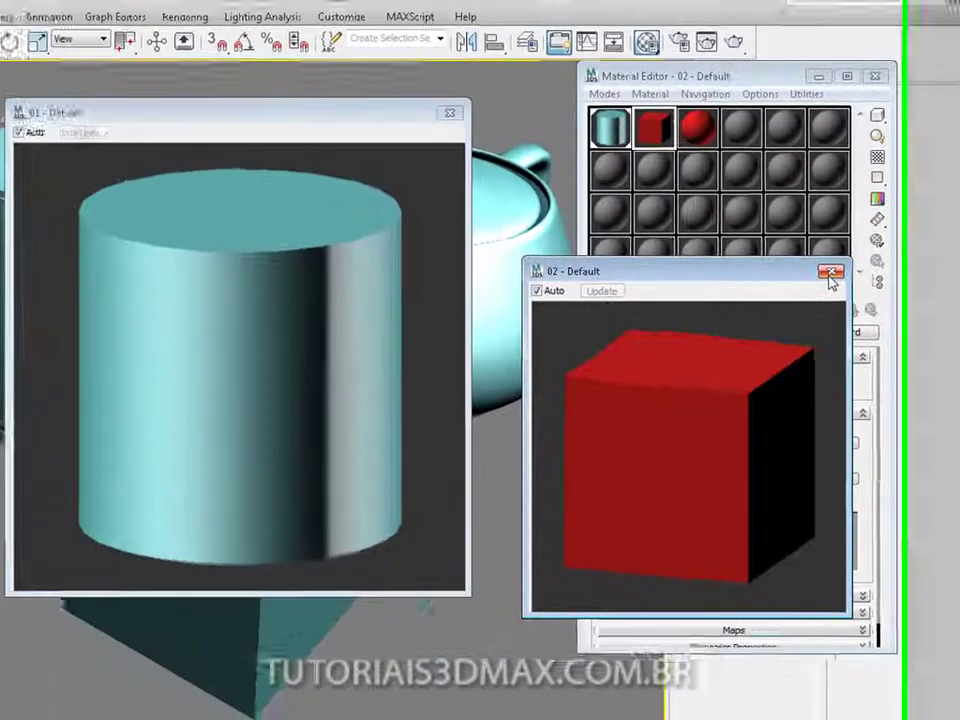
# Close both magnified sample previews and apply the 02 - Default material to the box in the scene
pyautogui.click(722, 277)
pyautogui.click(539, 120)
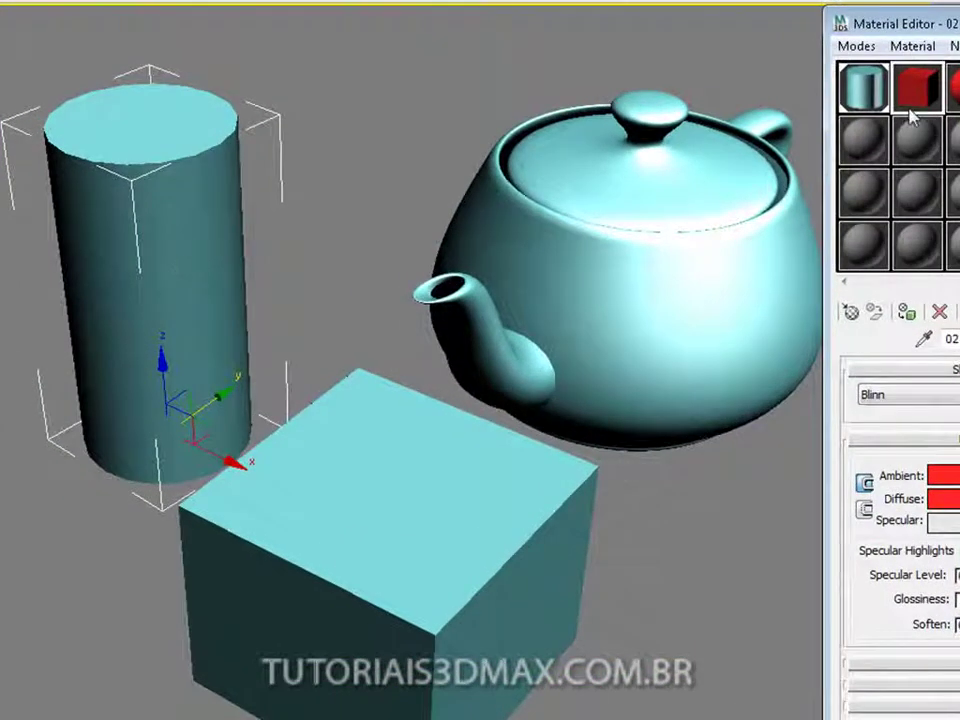
pyautogui.moveTo(924, 90); pyautogui.dragTo(437, 579)
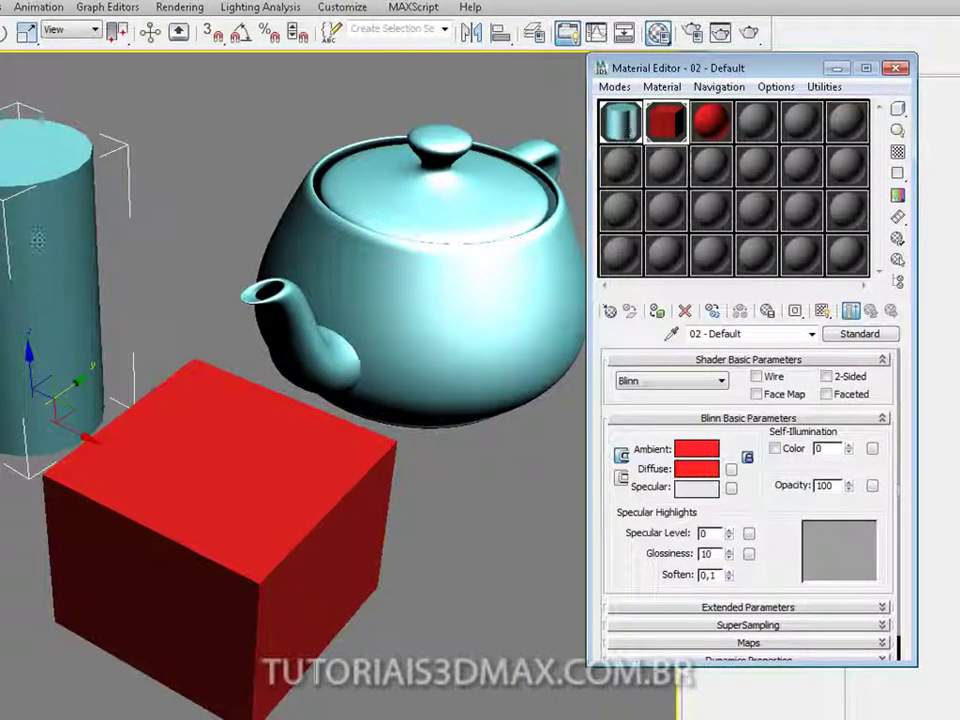
# Give the 03 - Default material a sphere sample without backlight and apply it to the teapot
pyautogui.click(709, 120)
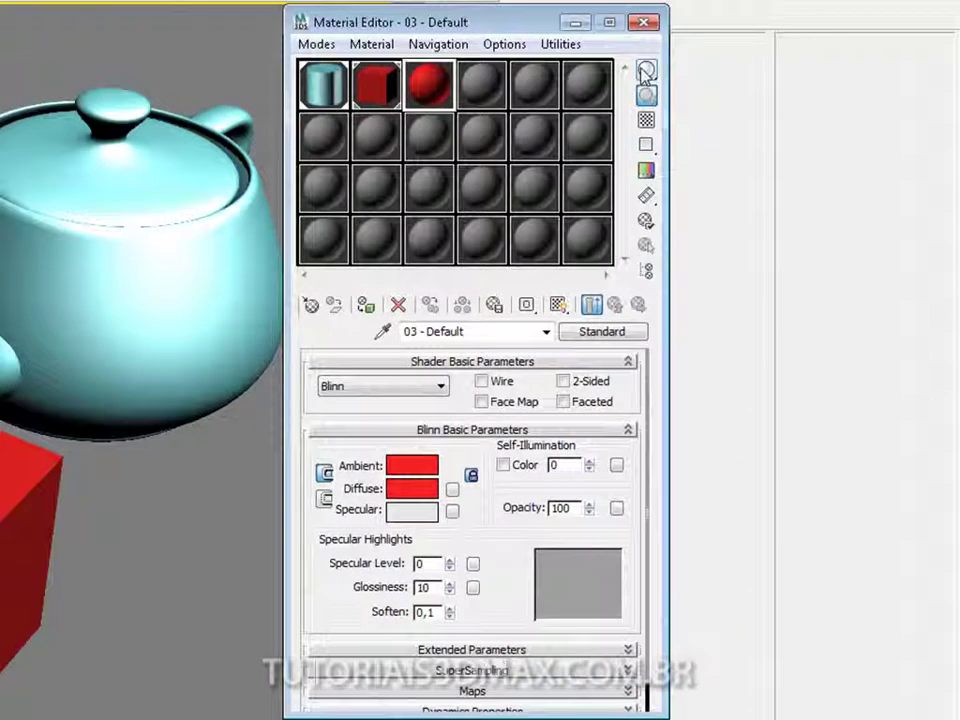
pyautogui.click(898, 109)
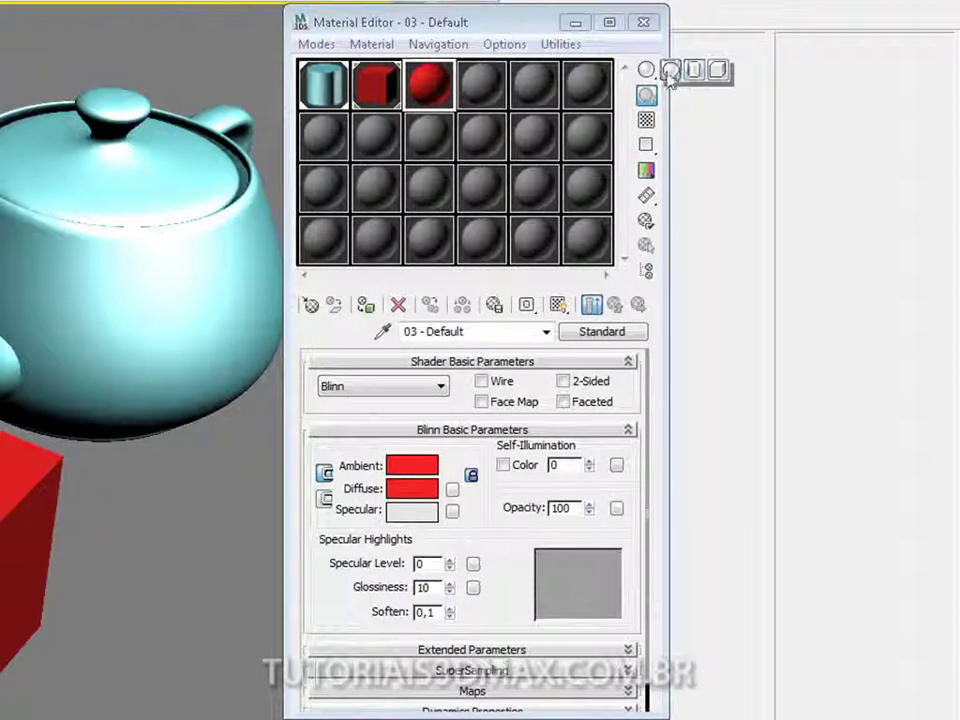
pyautogui.click(670, 70)
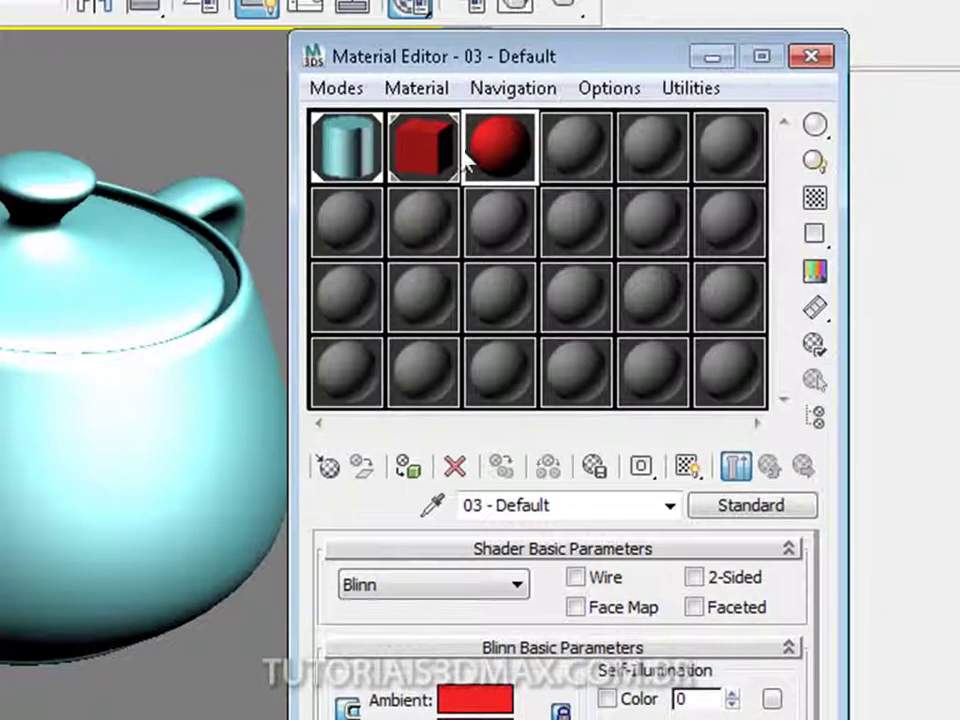
pyautogui.moveTo(374, 88); pyautogui.dragTo(370, 108)
pyautogui.moveTo(412, 182); pyautogui.dragTo(96, 380)
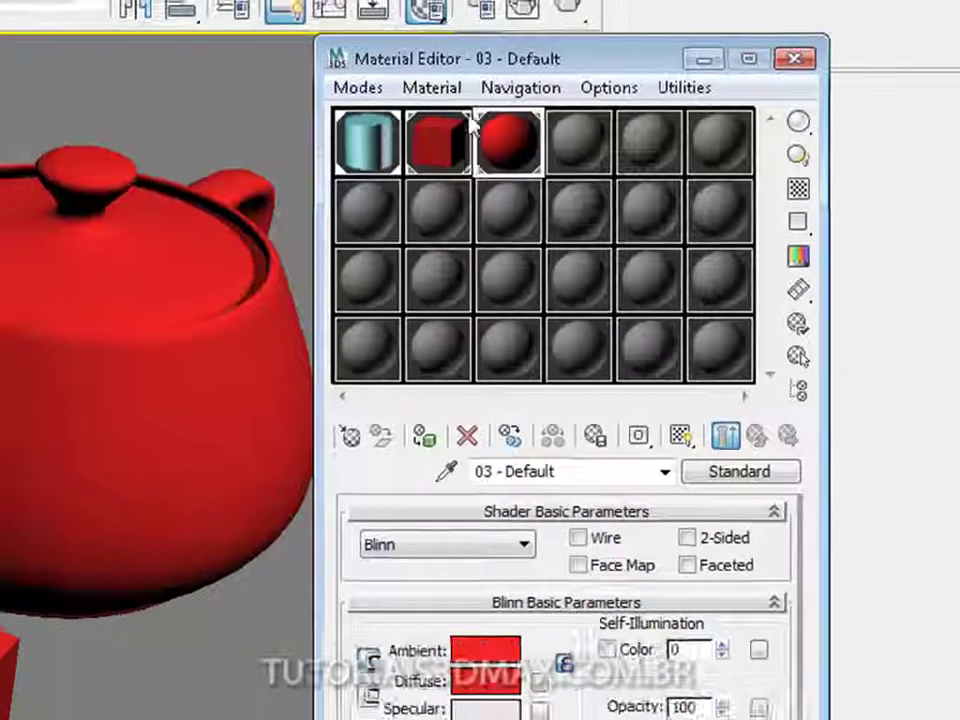
pyautogui.moveTo(483, 68); pyautogui.dragTo(523, 73)
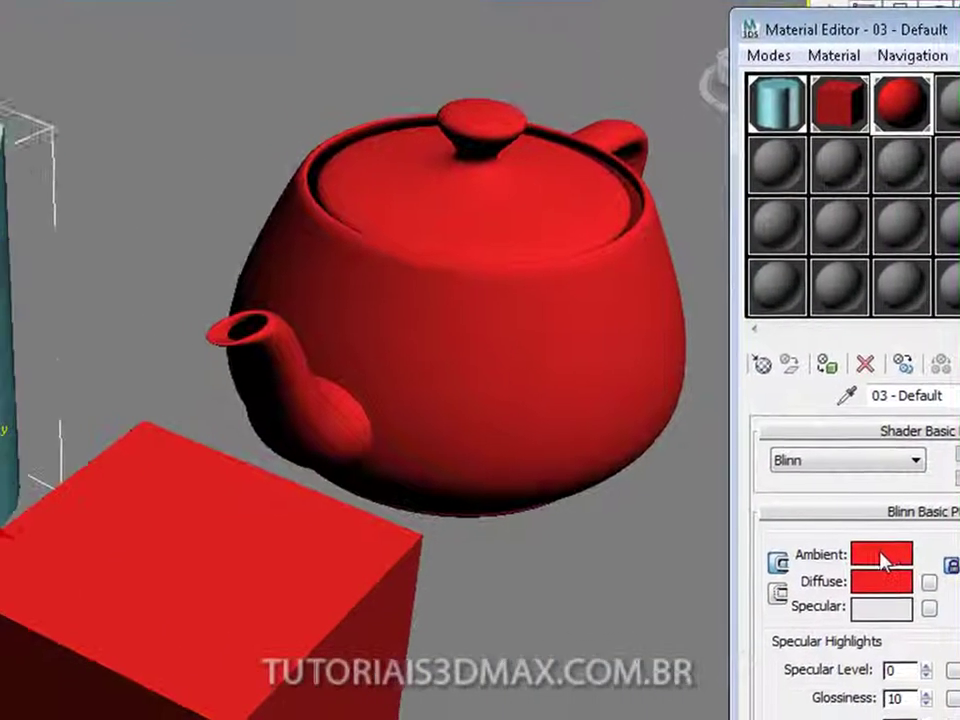
# Set the teapot material's linked ambient and diffuse colour to green, RGB 37, 240, 70
pyautogui.click(490, 650)
pyautogui.moveTo(161, 146); pyautogui.dragTo(103, 96)
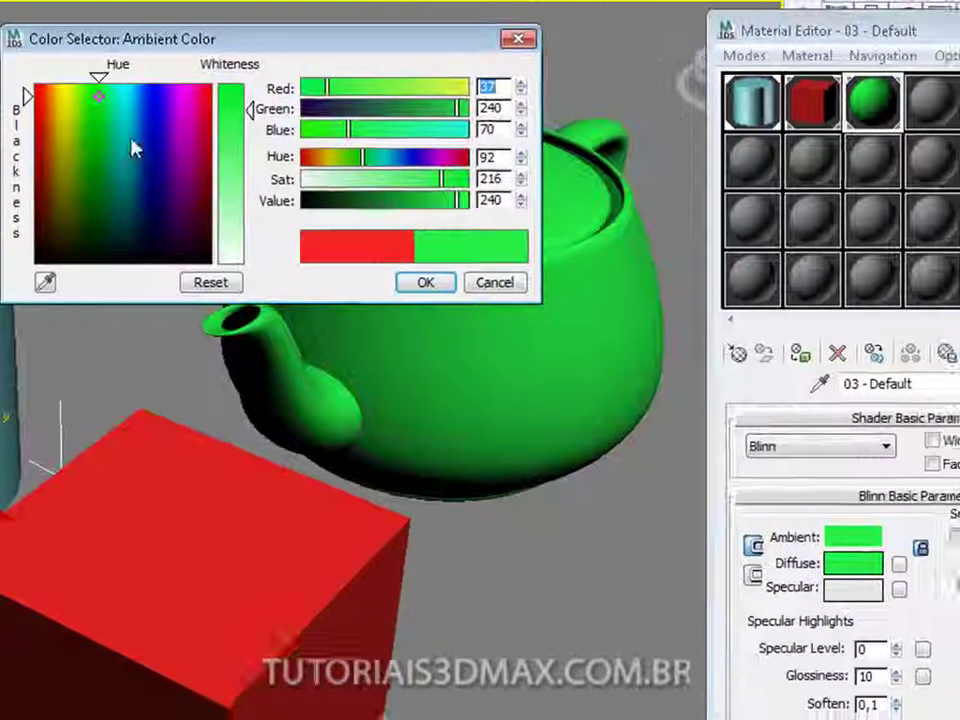
pyautogui.click(440, 289)
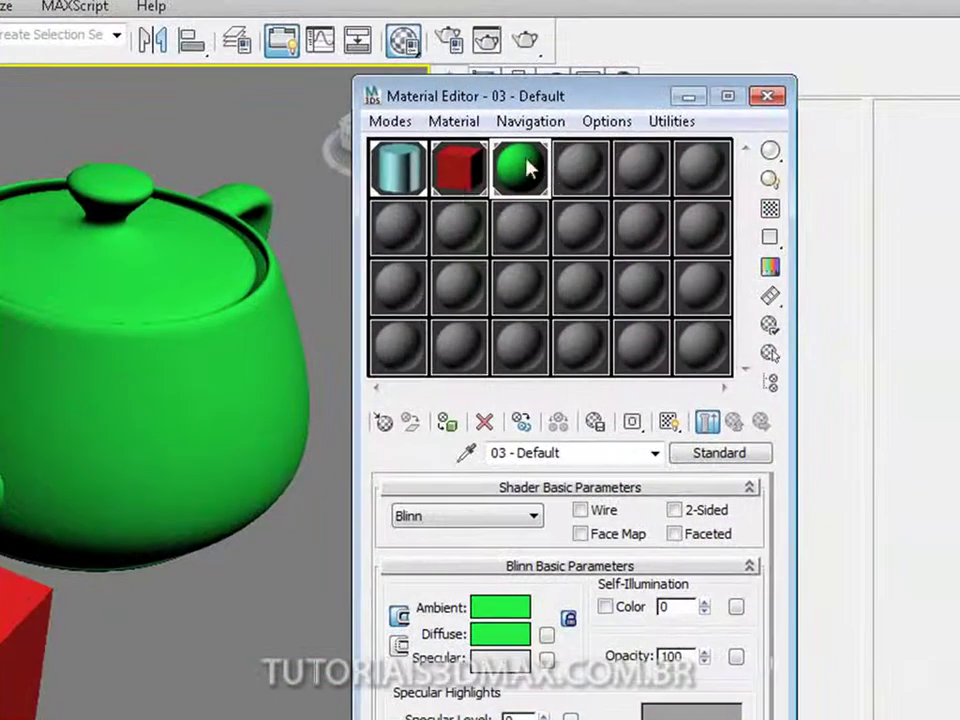
pyautogui.moveTo(544, 165); pyautogui.dragTo(147, 397)
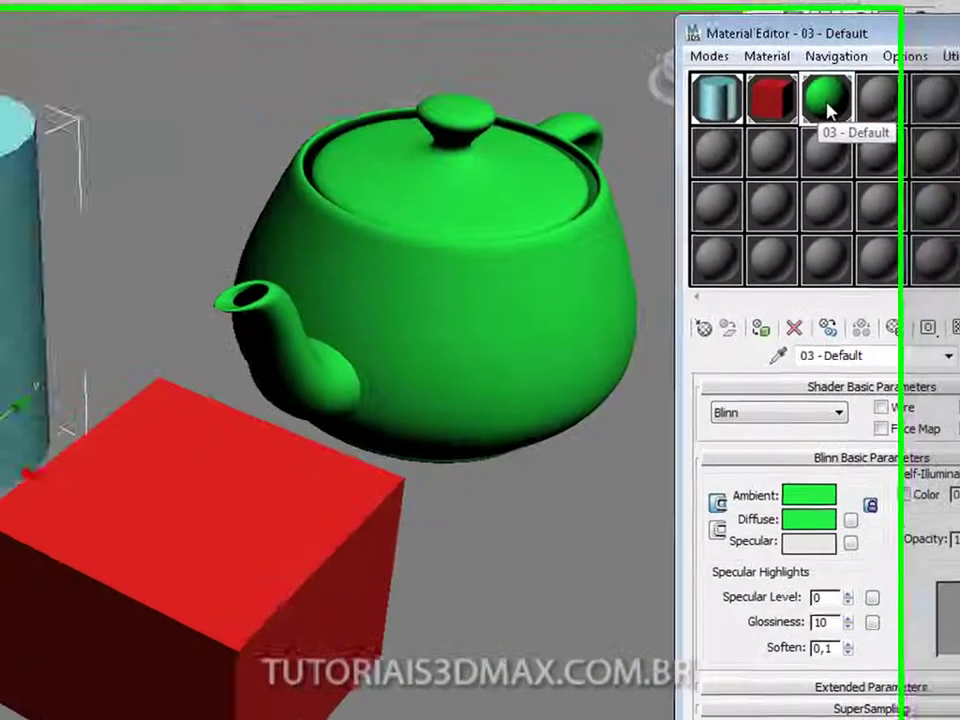
# Open the magnified preview of 03 - Default and turn on its multicoloured checkered background
pyautogui.doubleClick(514, 176)
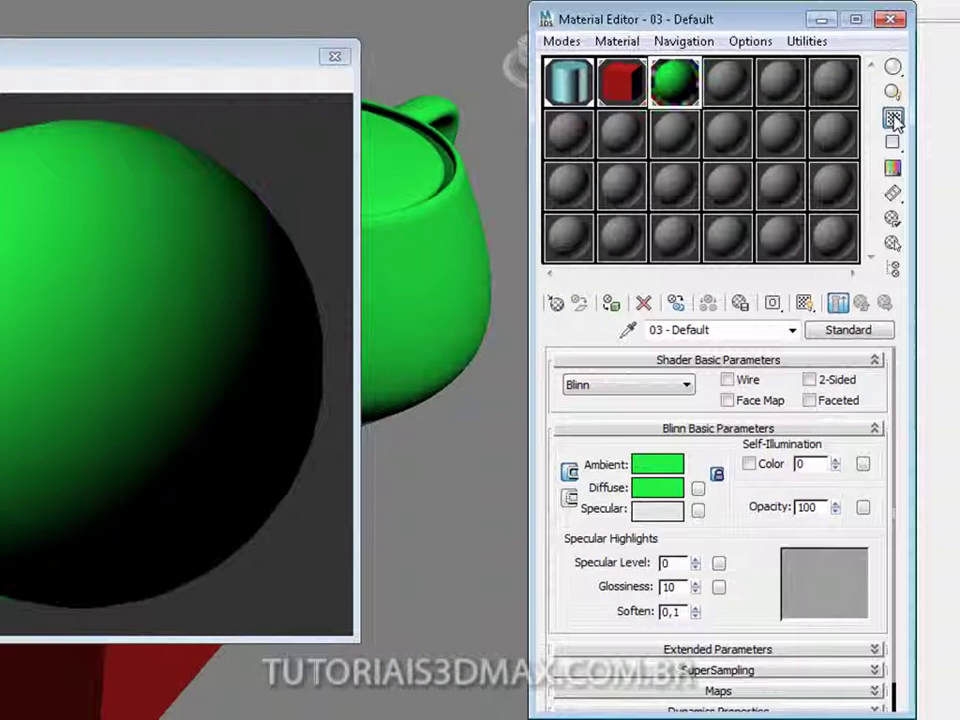
pyautogui.click(893, 118)
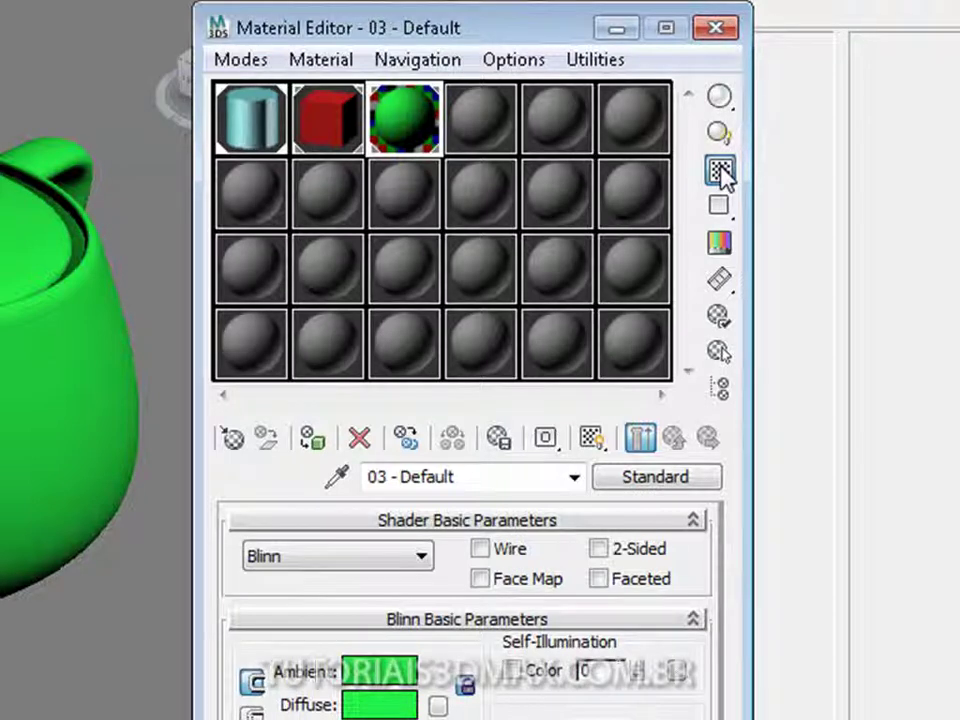
pyautogui.click(722, 176)
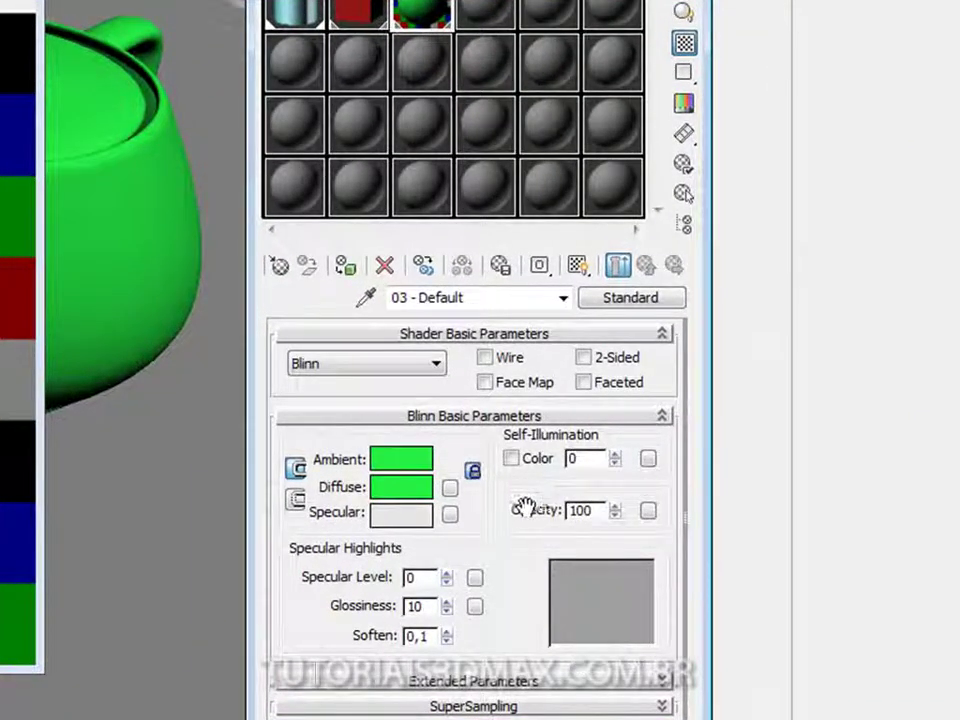
# Try an opacity of 0 on the green 03 - Default material and settle on 50
pyautogui.doubleClick(600, 511)
pyautogui.write('0')
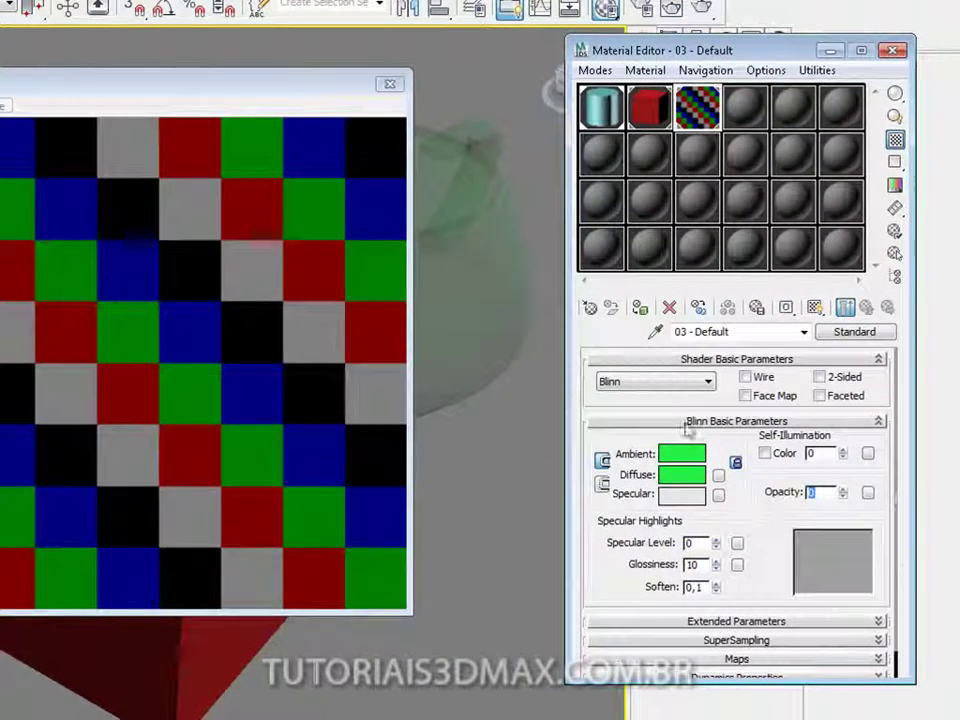
pyautogui.write('50')
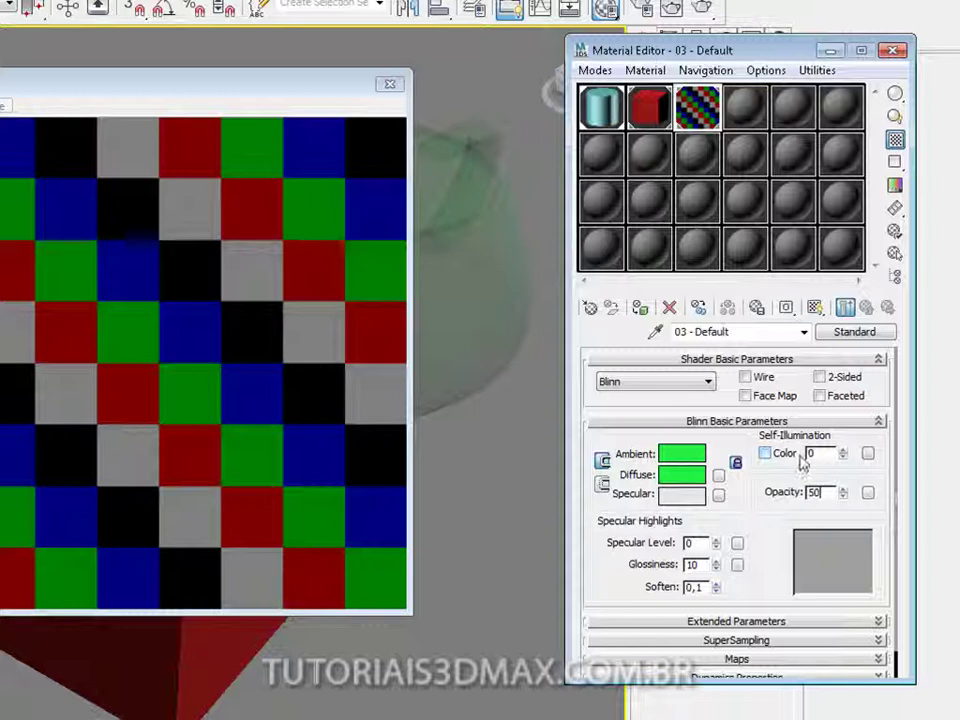
pyautogui.press('Return')
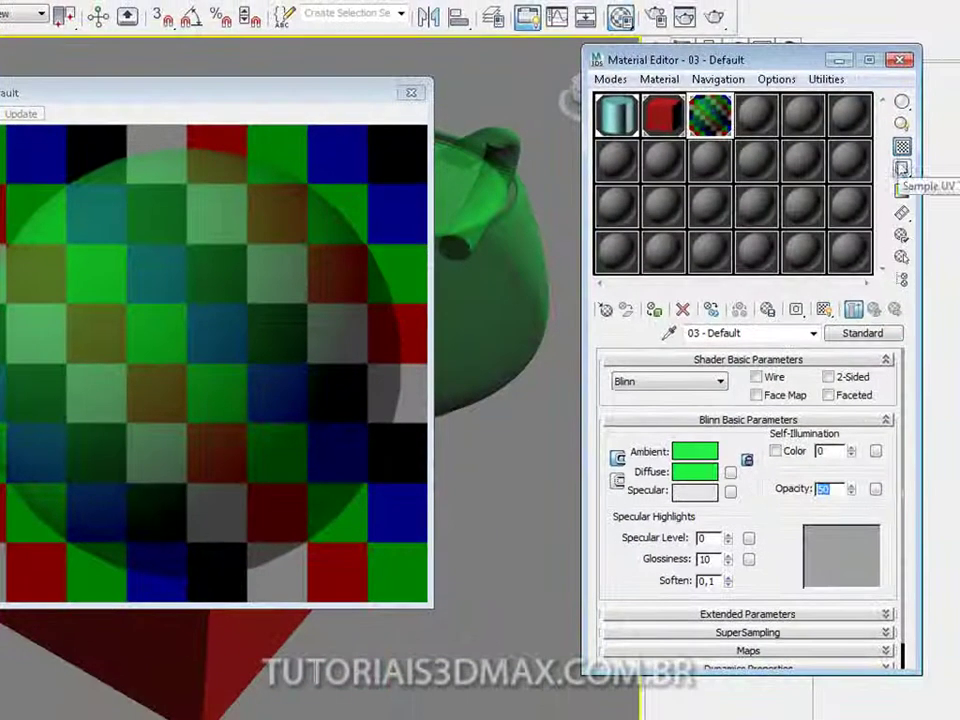
# Toggle the 03 - Default sample's checkered background off and on, enable its backlight and reposition the magnified preview
pyautogui.click(902, 147)
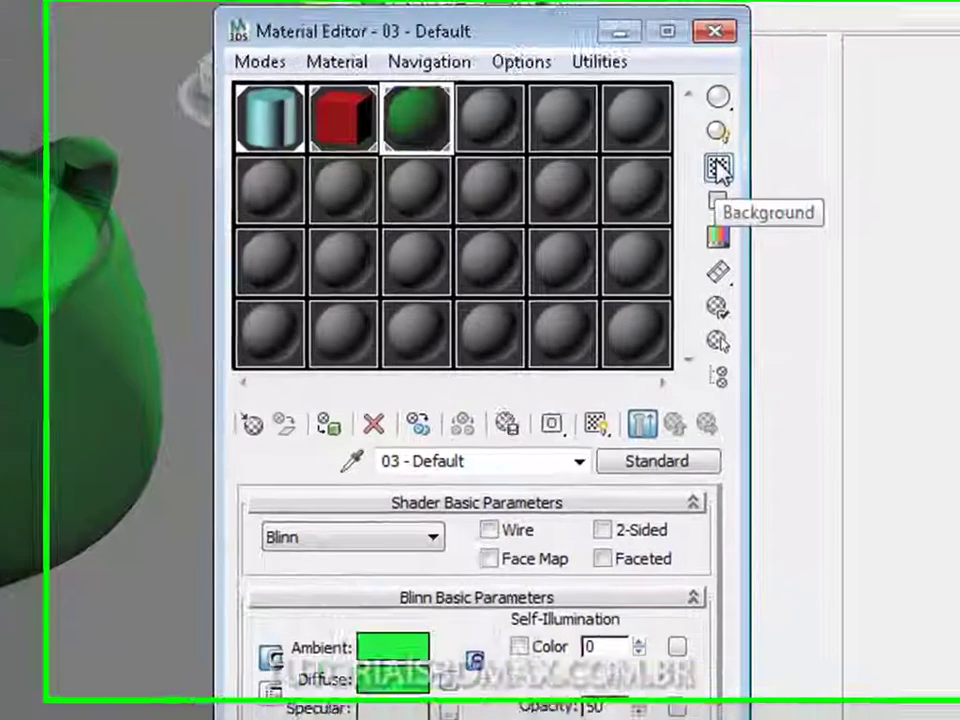
pyautogui.click(865, 154)
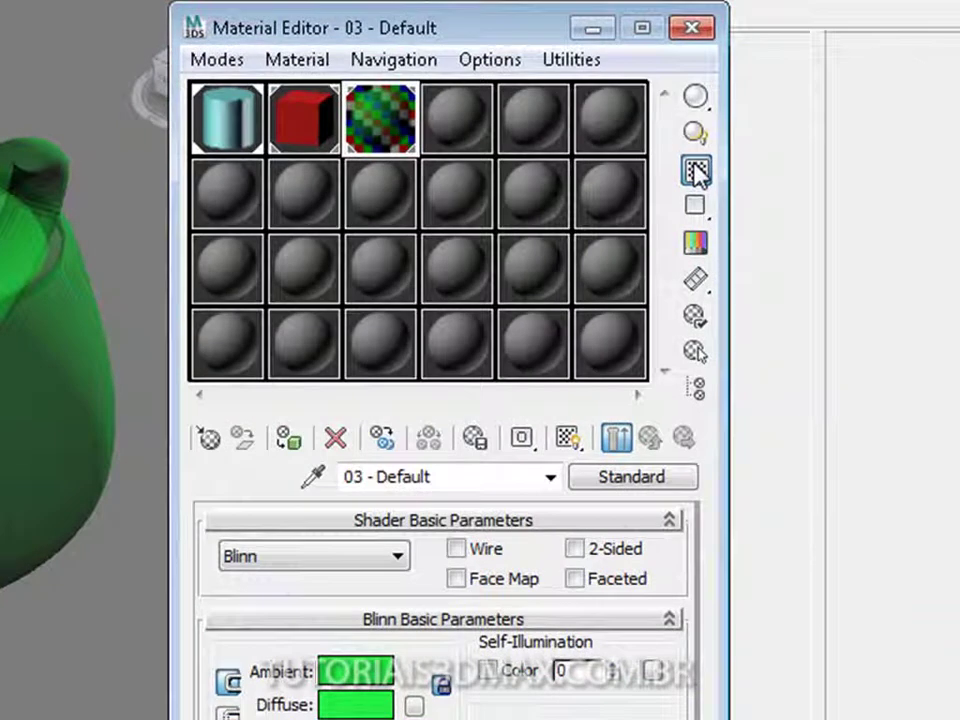
pyautogui.click(697, 136)
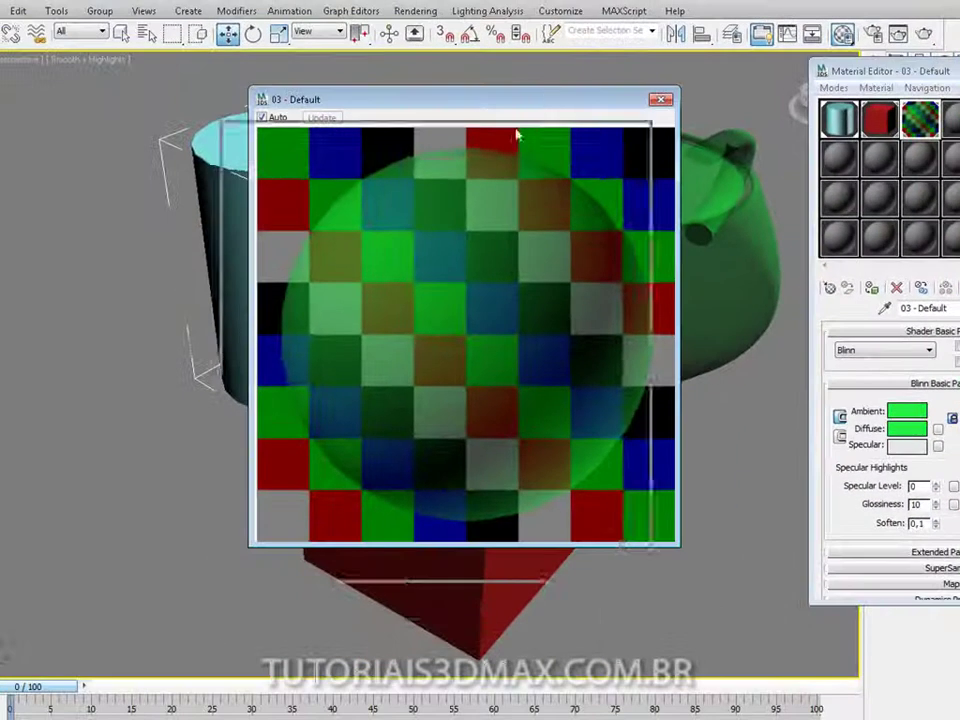
pyautogui.moveTo(518, 135); pyautogui.dragTo(655, 205)
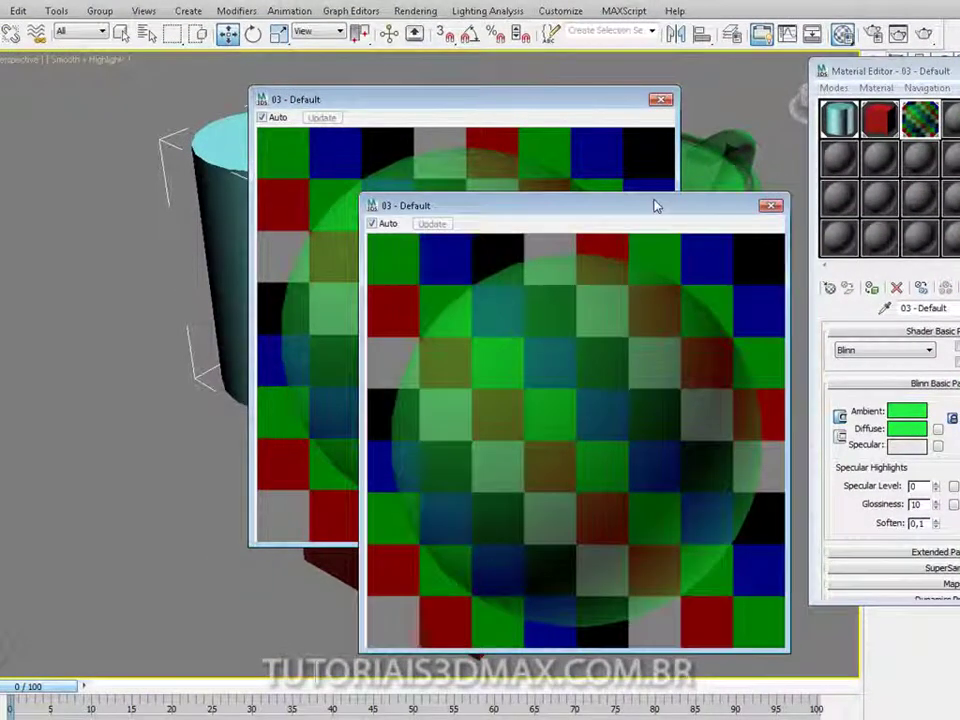
pyautogui.moveTo(730, 214); pyautogui.dragTo(368, 97)
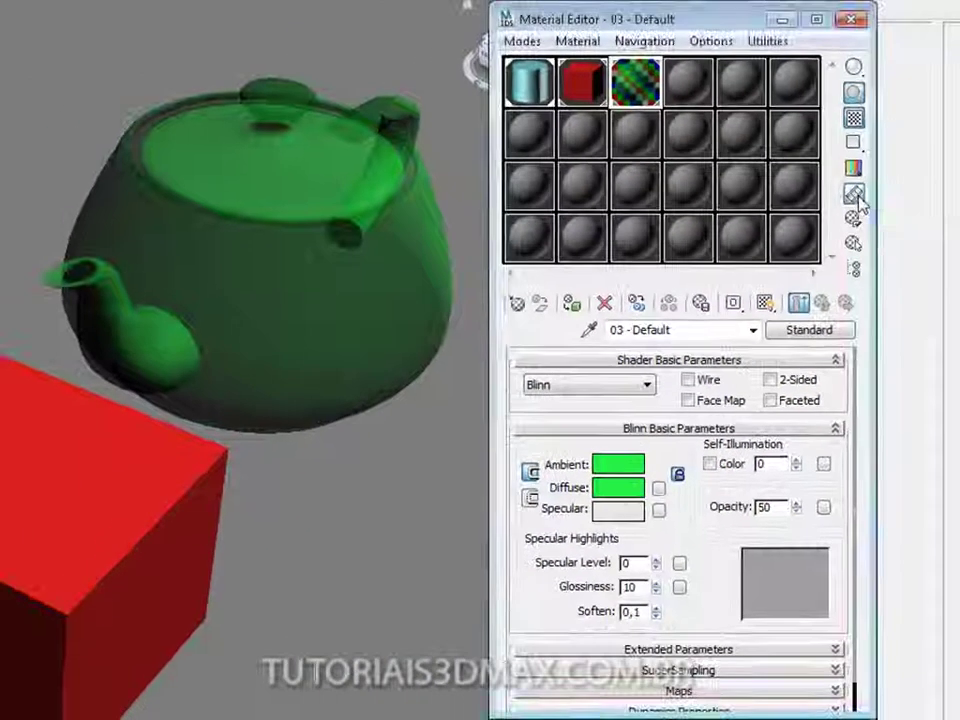
pyautogui.moveTo(851, 202); pyautogui.dragTo(898, 200)
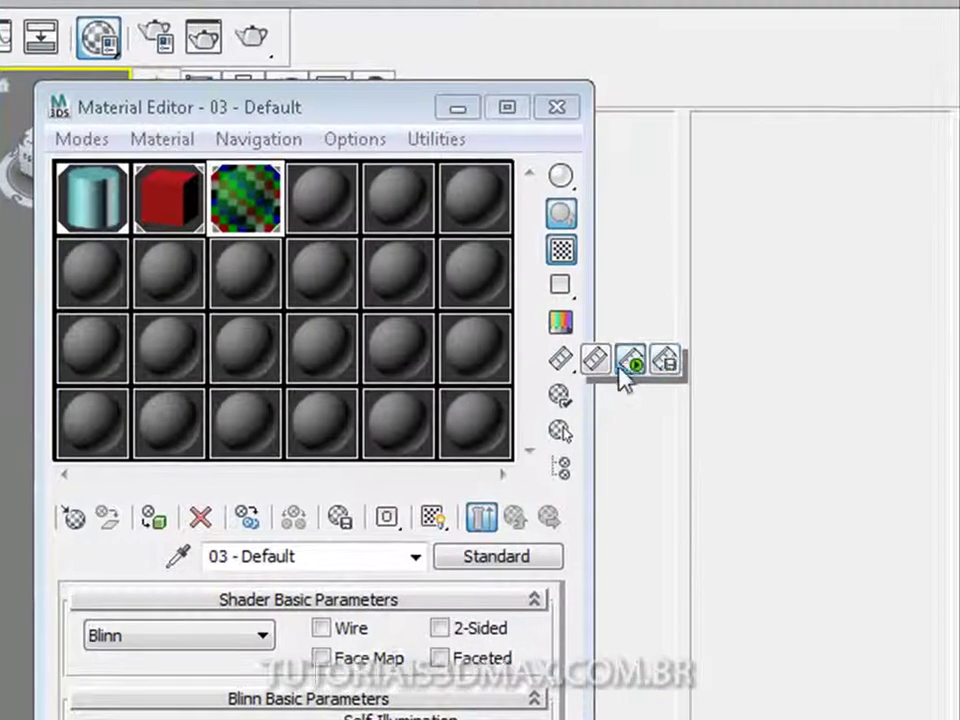
pyautogui.moveTo(620, 362); pyautogui.dragTo(597, 370)
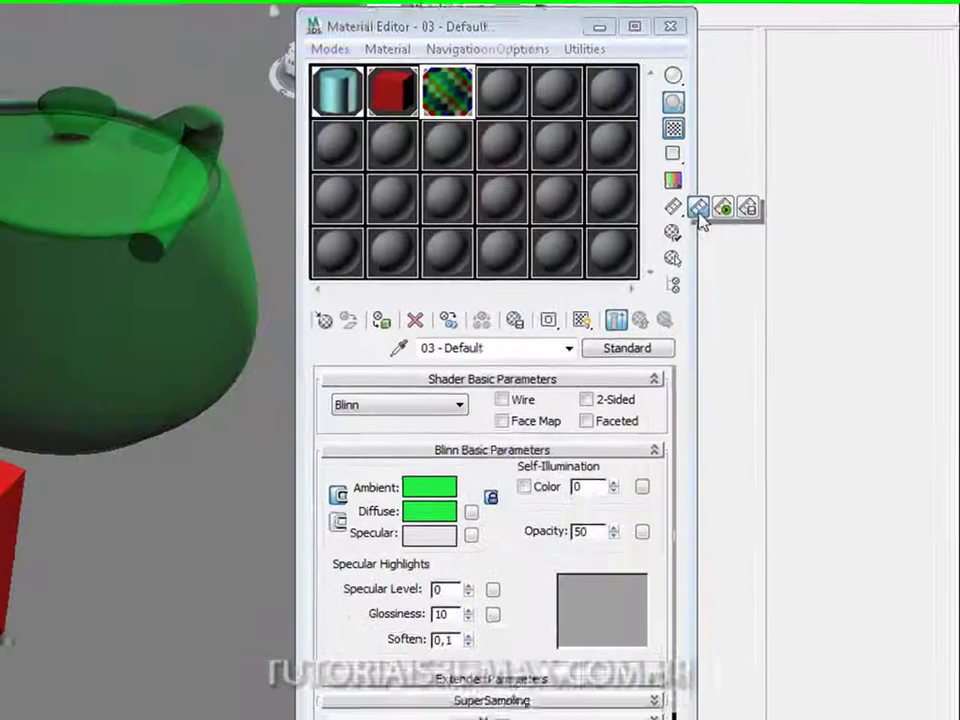
pyautogui.moveTo(700, 220); pyautogui.dragTo(670, 218)
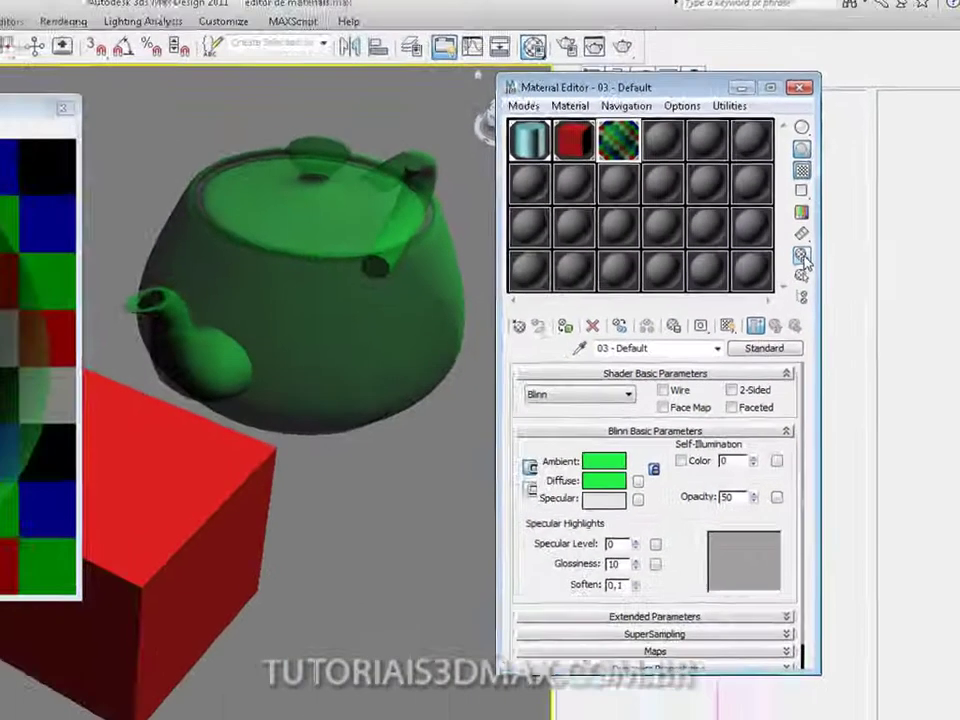
pyautogui.click(713, 316)
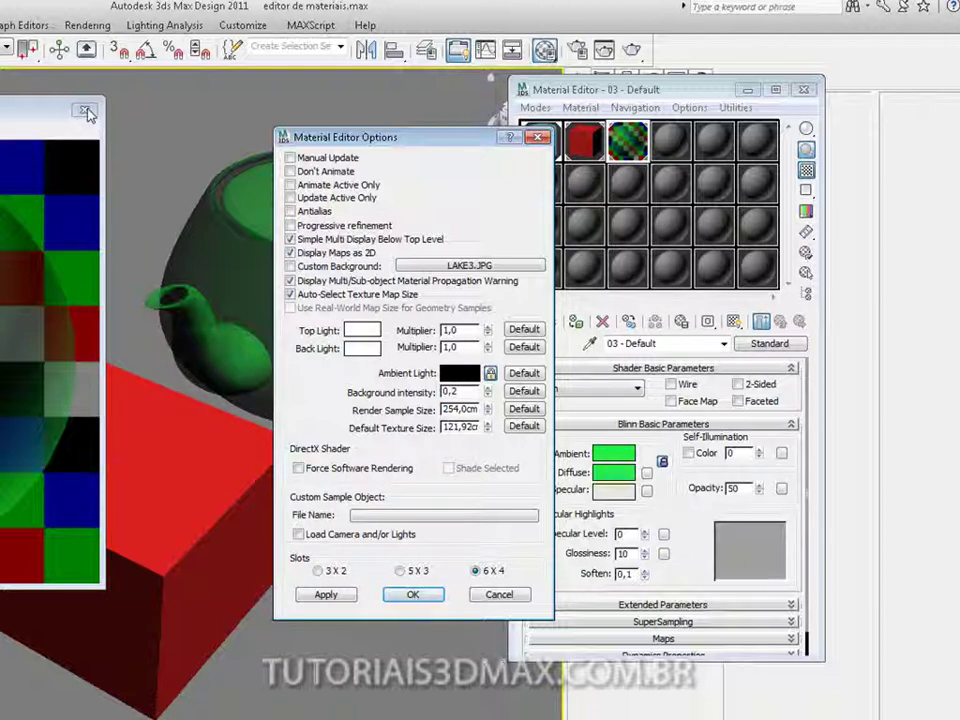
pyautogui.click(499, 594)
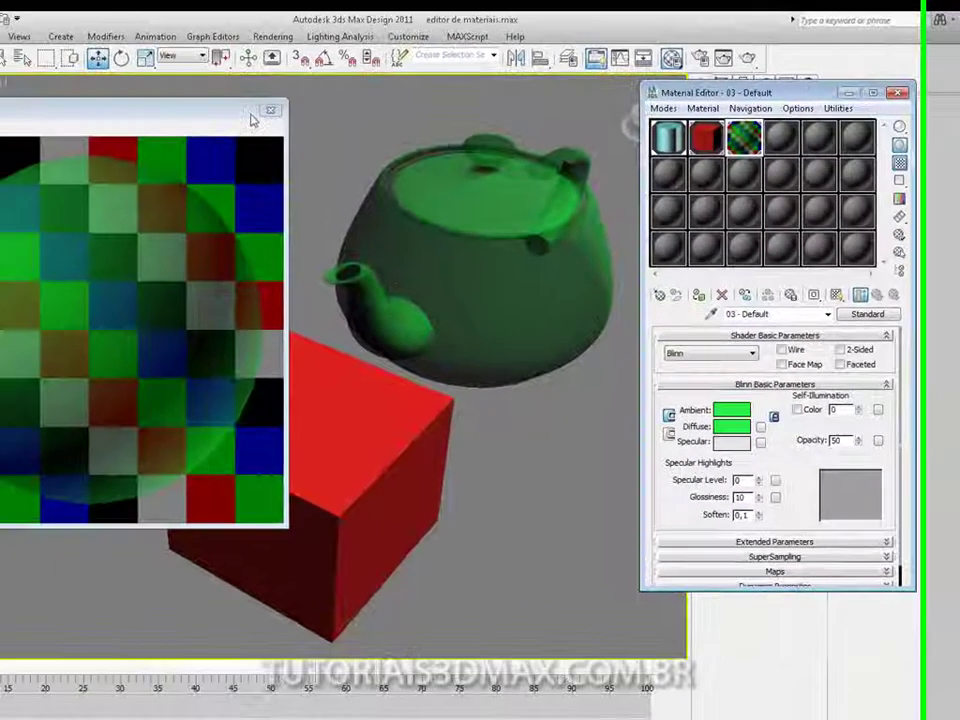
# Close the magnified preview of 03 - Default, then open and reposition the magnified preview of 01 - Default
pyautogui.click(238, 110)
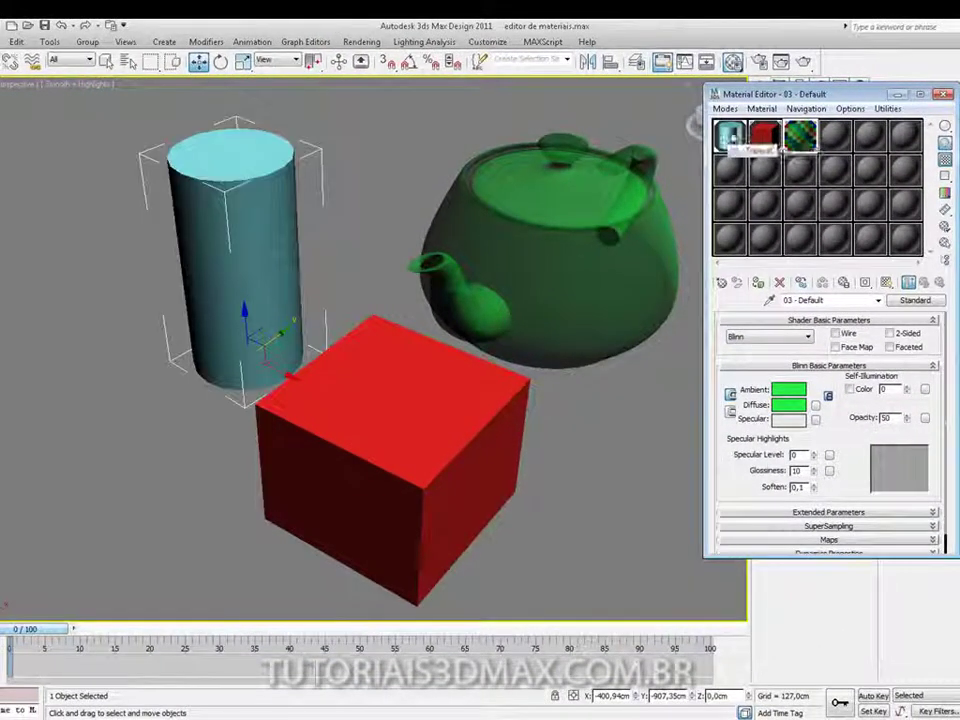
pyautogui.doubleClick(731, 136)
pyautogui.moveTo(274, 111); pyautogui.dragTo(479, 104)
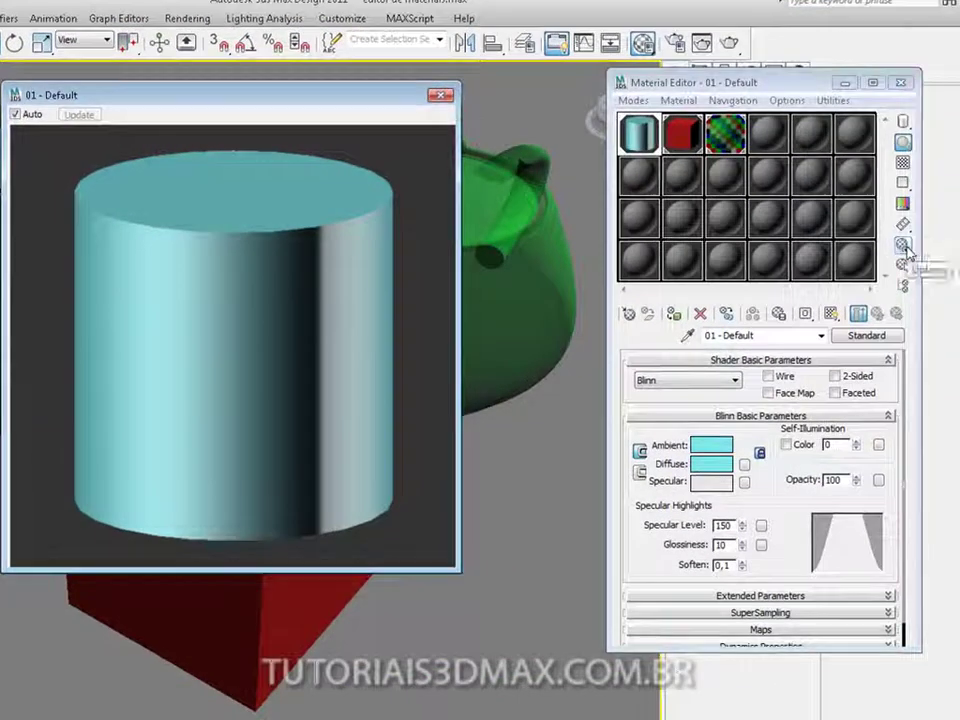
# Set the sample slots' top light colour to yellow, RGB 255, 255, 80, in the Material Editor options and apply it
pyautogui.click(903, 247)
pyautogui.moveTo(492, 138); pyautogui.dragTo(590, 104)
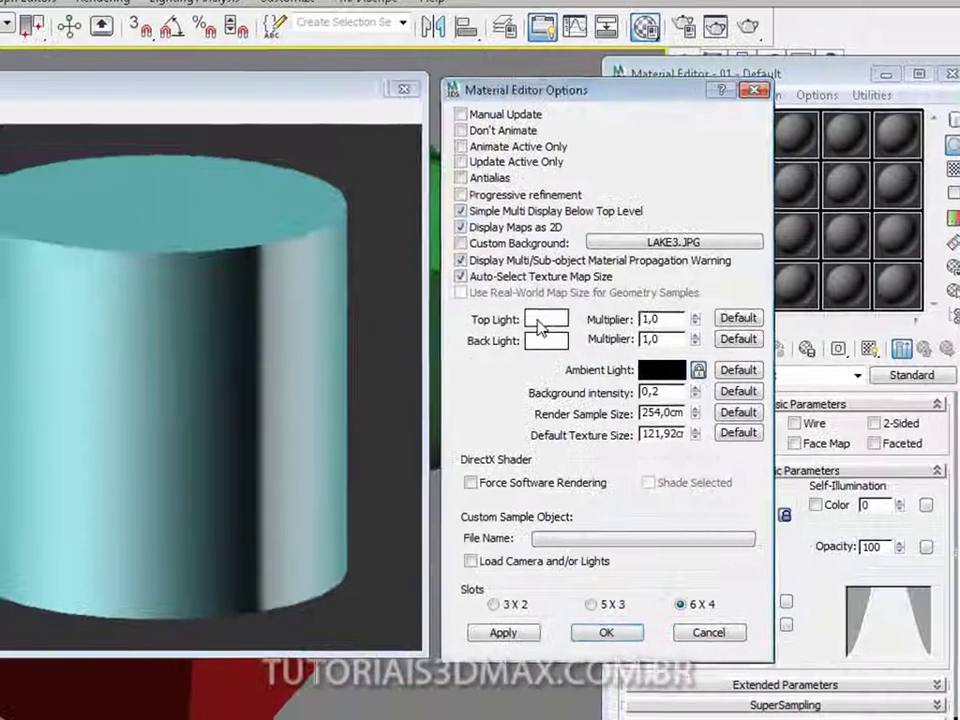
pyautogui.click(340, 316)
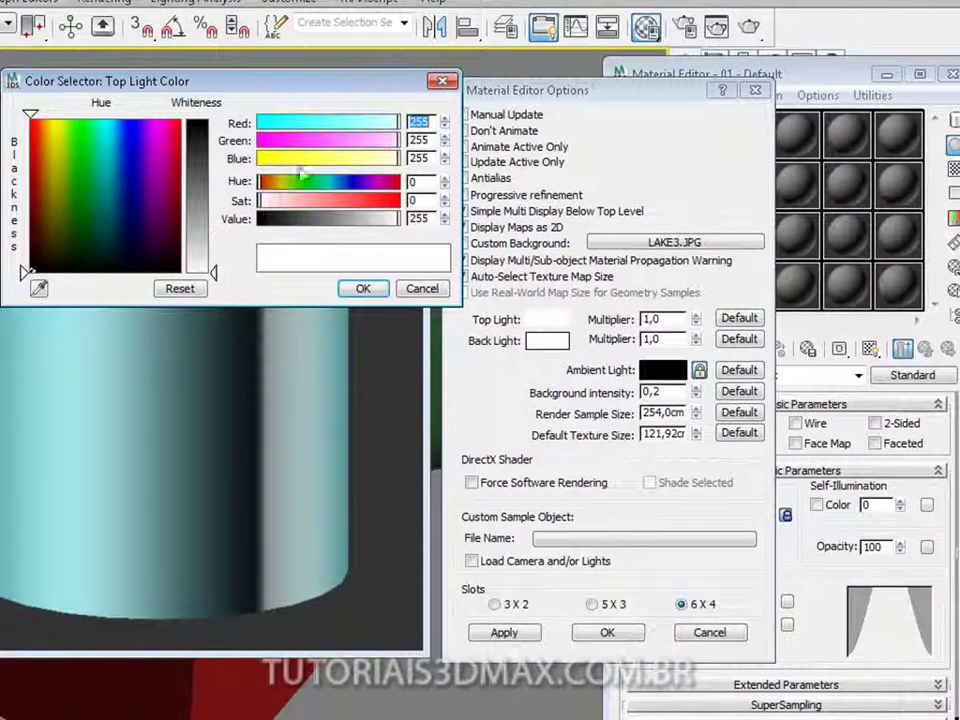
pyautogui.moveTo(292, 158); pyautogui.dragTo(302, 158)
pyautogui.moveTo(212, 82); pyautogui.dragTo(574, 91)
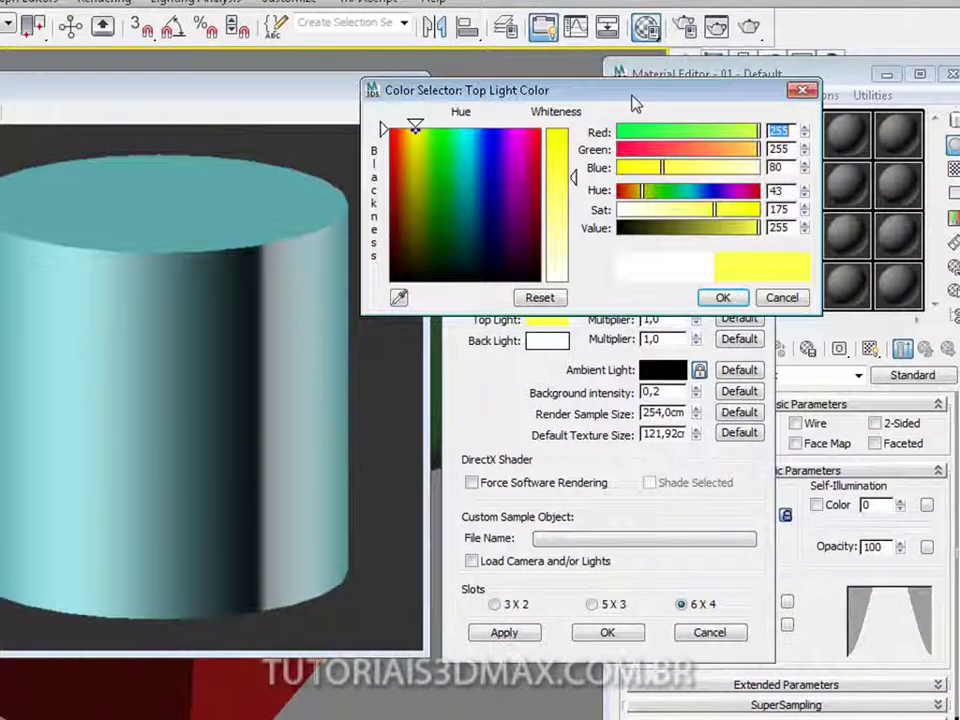
pyautogui.click(719, 298)
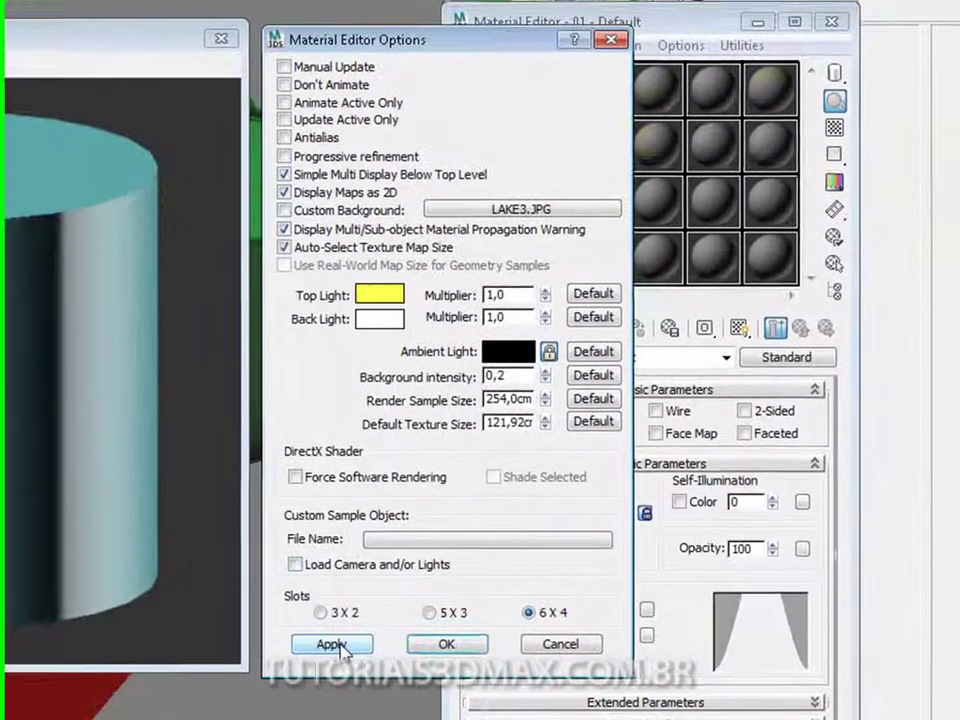
pyautogui.click(336, 645)
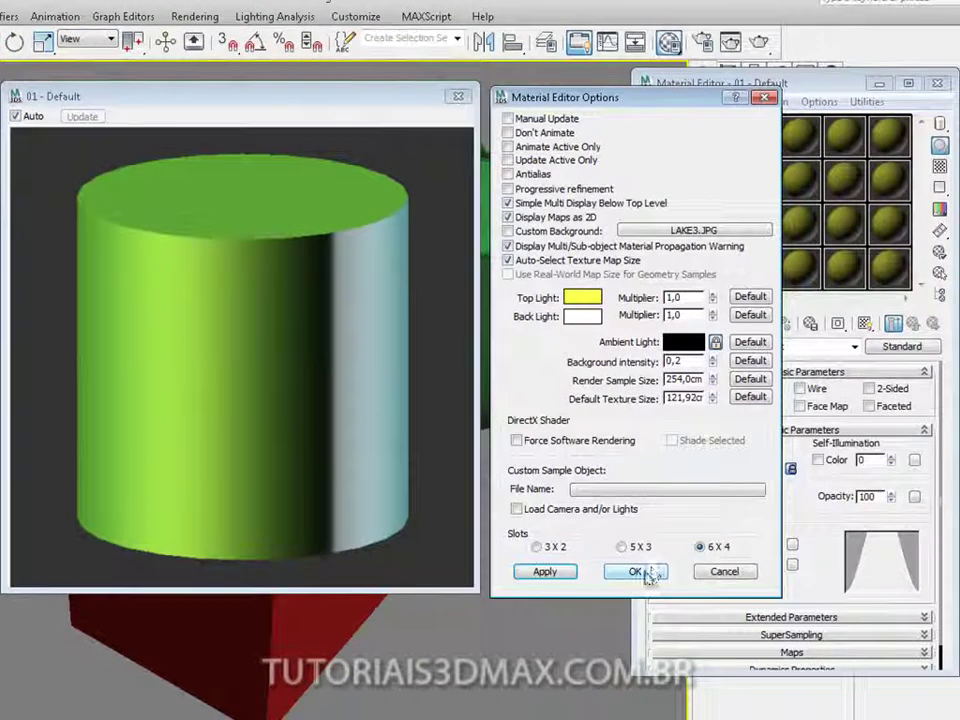
pyautogui.click(640, 572)
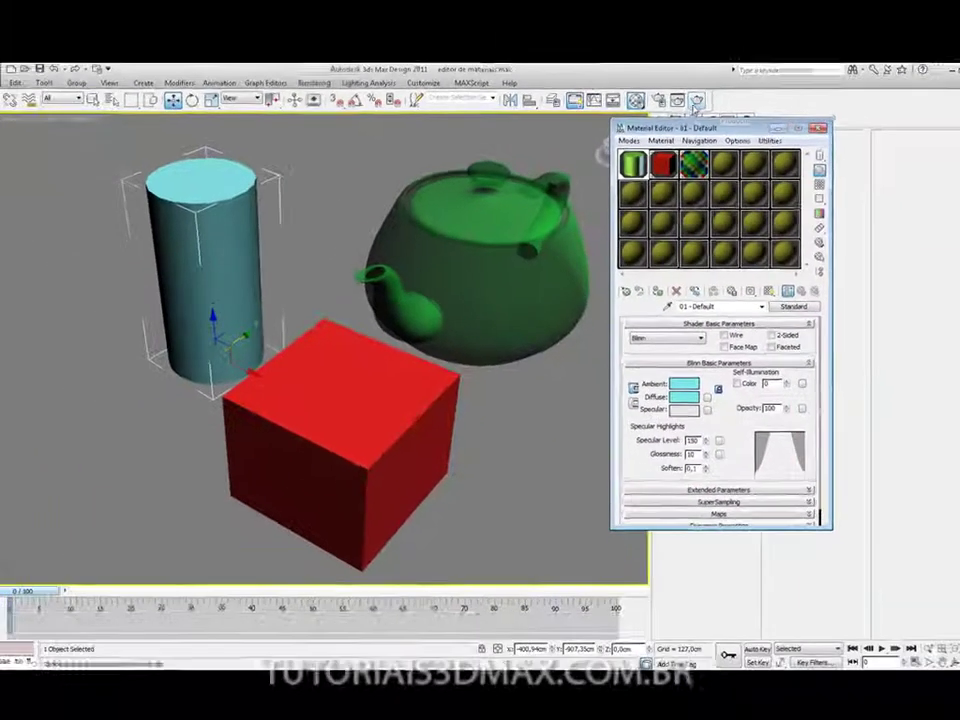
# Render the Perspective view, close the rendered frame and reopen the magnified preview of 01 - Default
pyautogui.click(745, 55)
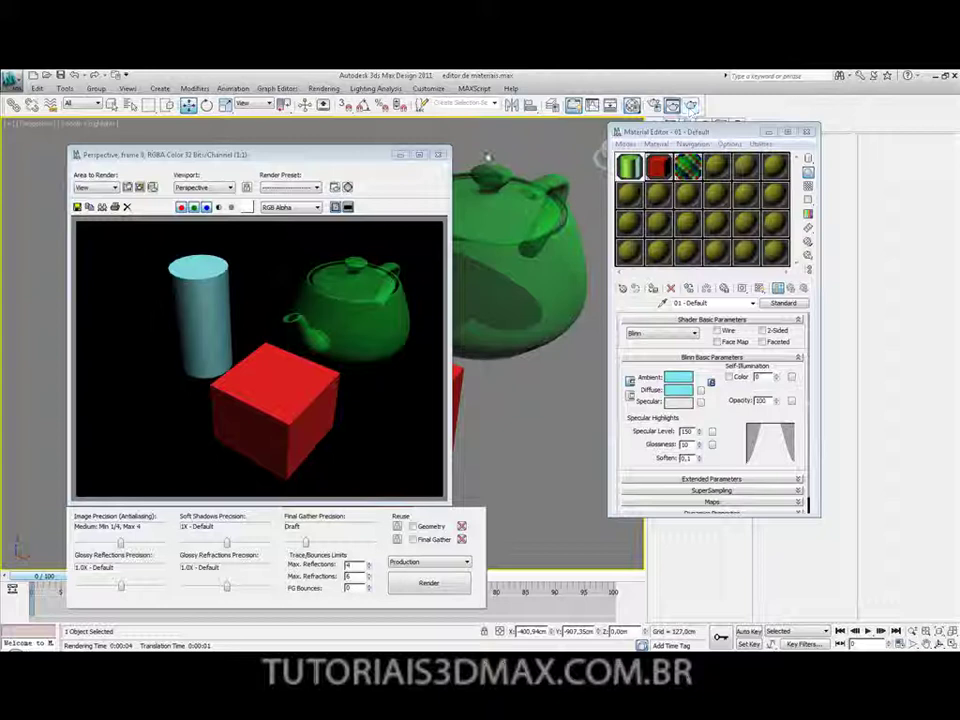
pyautogui.click(439, 155)
pyautogui.doubleClick(627, 168)
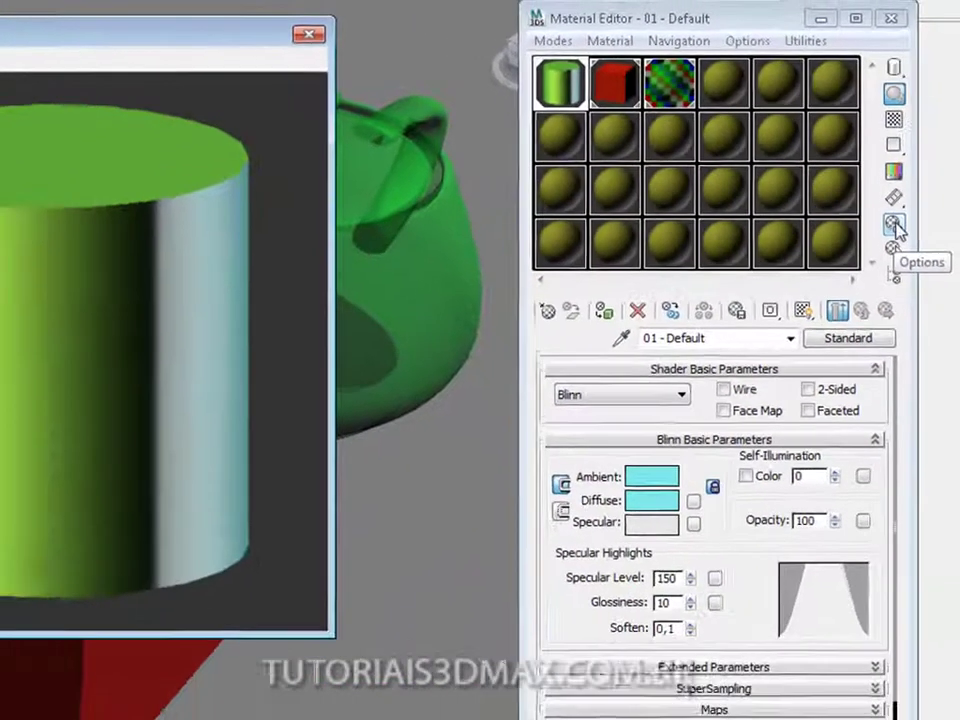
# Set the sample slots' back light colour to blue, RGB 12, 0, 253, in the Material Editor options and apply it
pyautogui.click(911, 284)
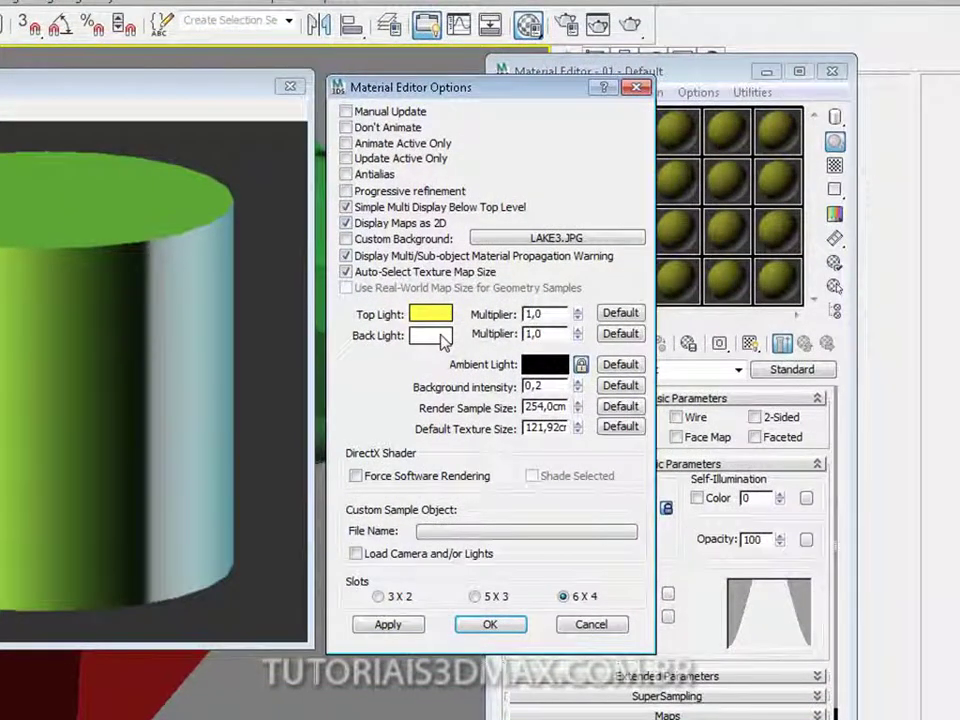
pyautogui.click(443, 340)
pyautogui.click(375, 125)
pyautogui.moveTo(455, 272); pyautogui.dragTo(455, 127)
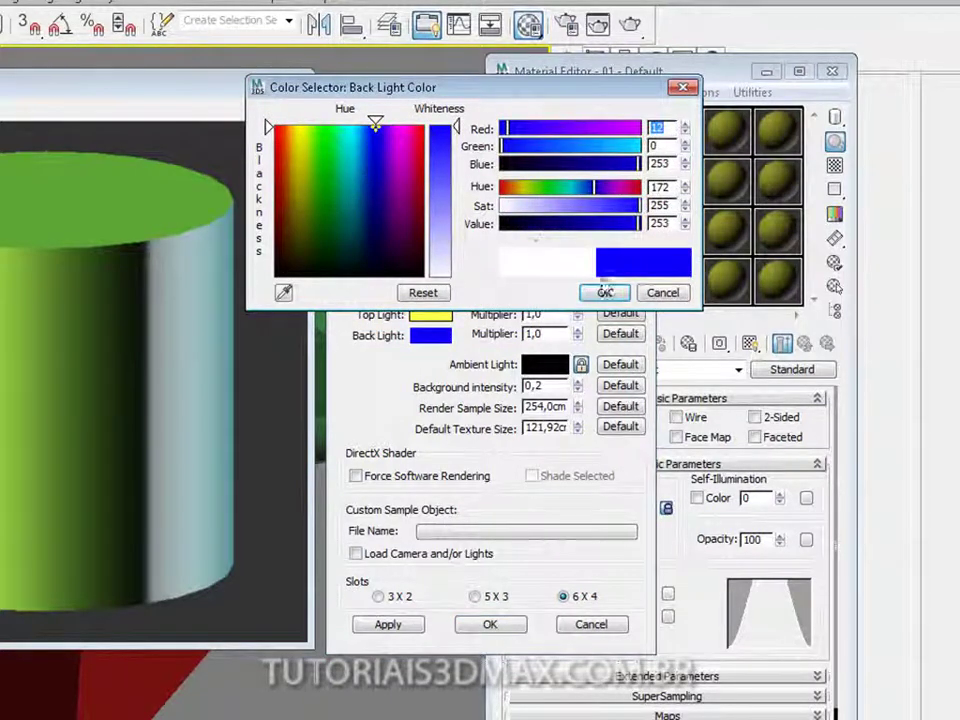
pyautogui.click(604, 292)
pyautogui.click(386, 632)
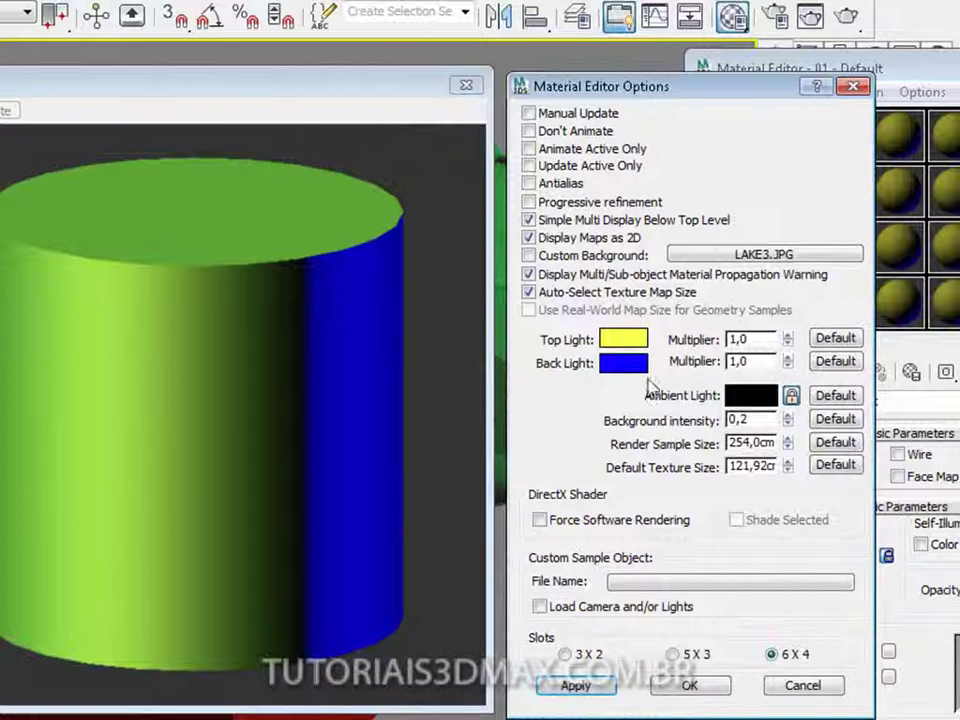
# Set the top light and back light multipliers to 0,5, apply them and uncover the sample slots to compare
pyautogui.moveTo(767, 338); pyautogui.dragTo(662, 339)
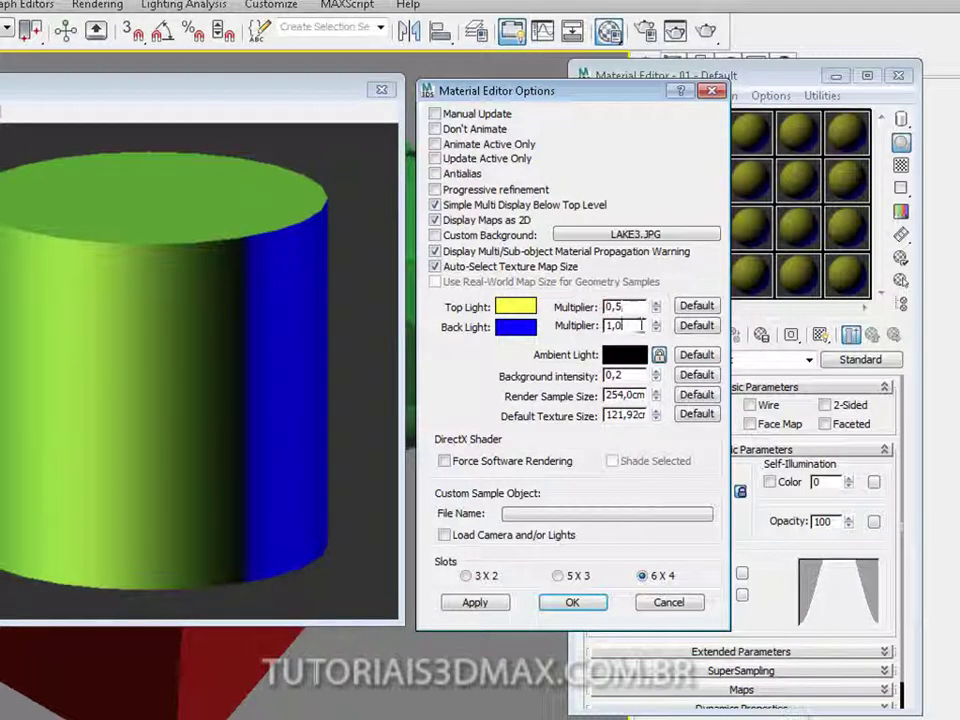
pyautogui.click(490, 603)
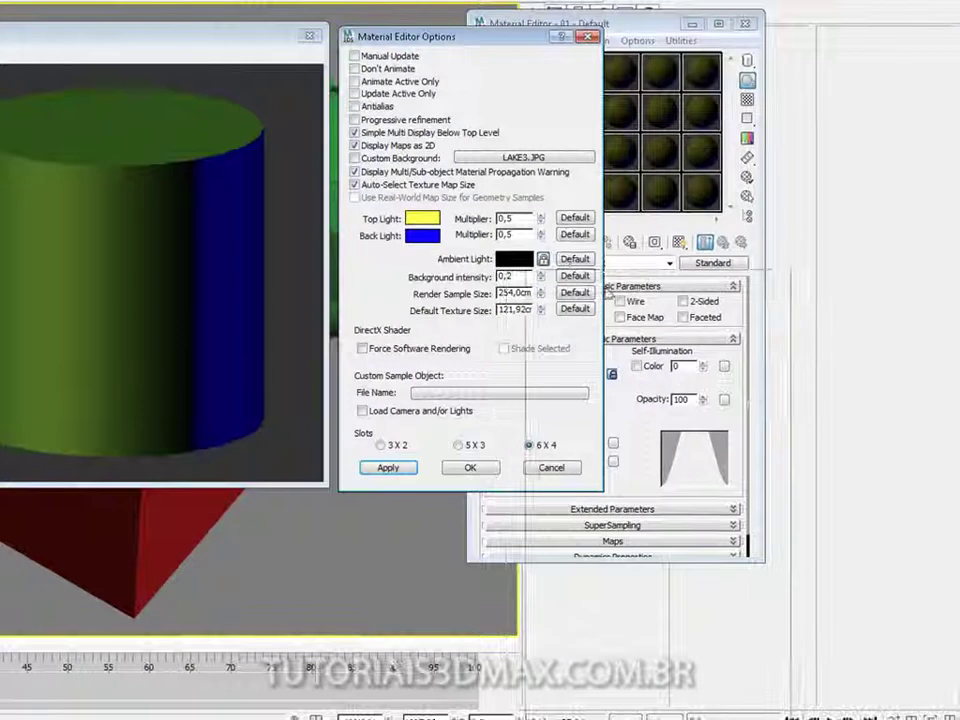
pyautogui.moveTo(440, 36); pyautogui.dragTo(619, 264)
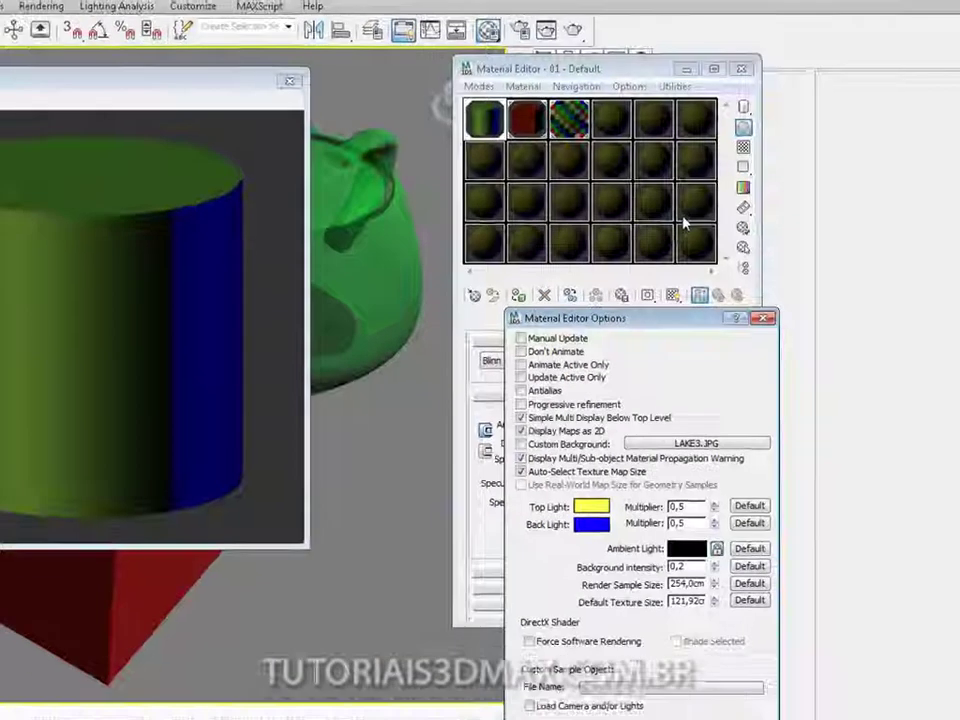
pyautogui.moveTo(620, 318); pyautogui.dragTo(536, 66)
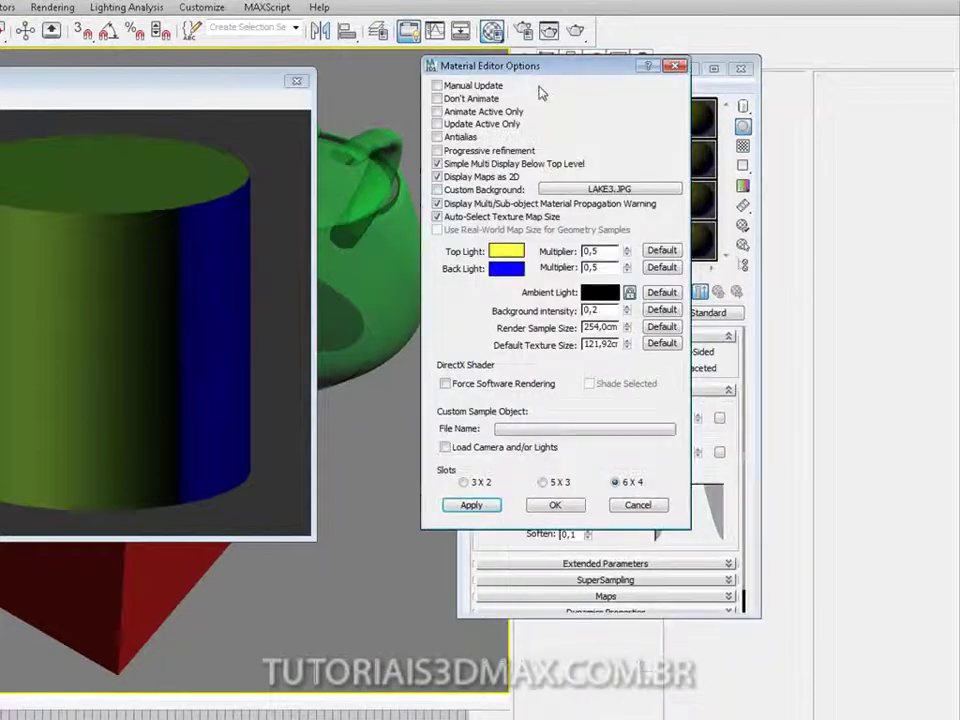
# Set the top light and back light multipliers to 2,0, apply them and uncover the sample slots to check
pyautogui.doubleClick(598, 251)
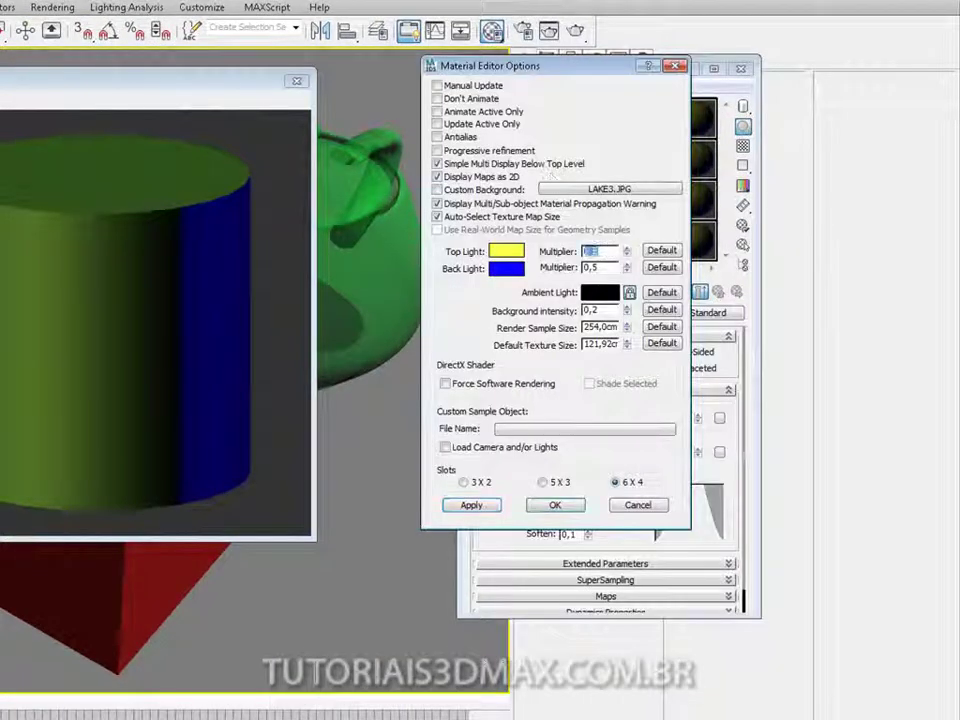
pyautogui.press('Tab')
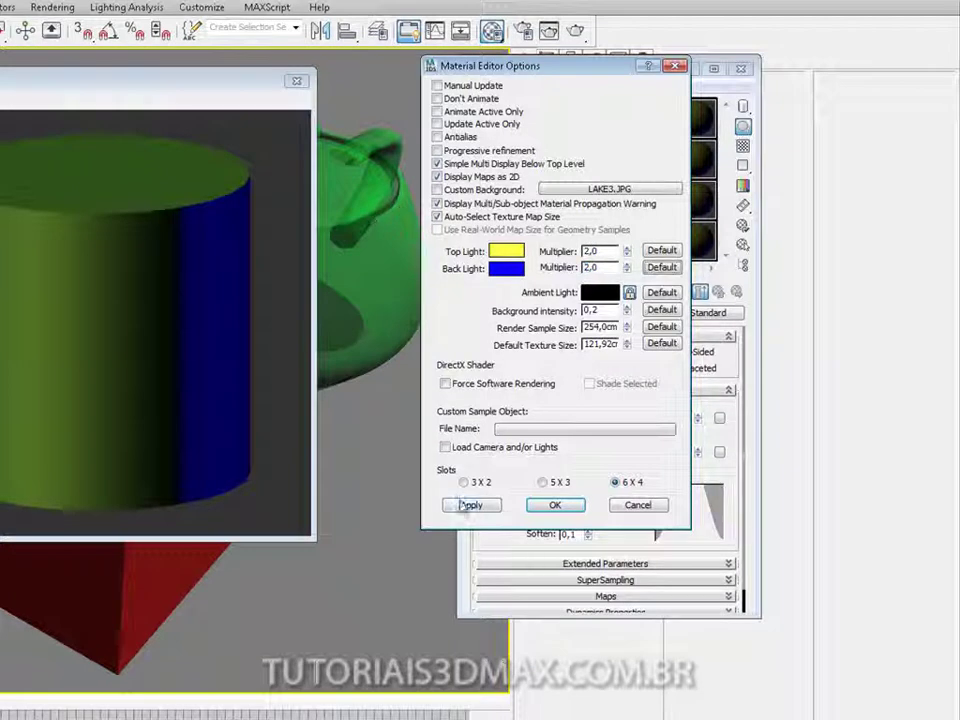
pyautogui.click(465, 505)
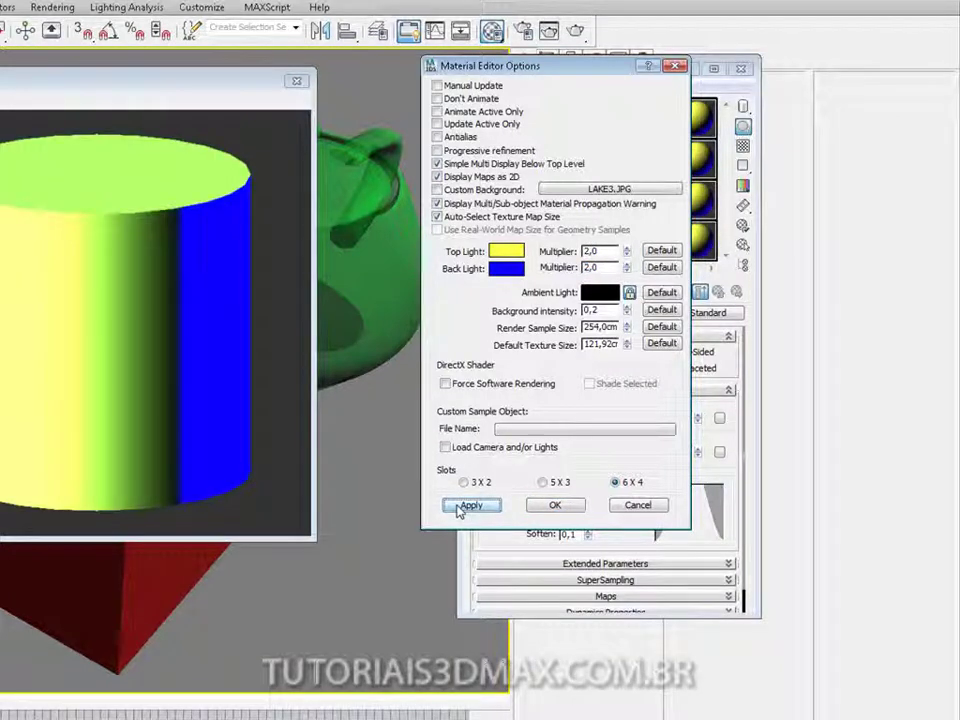
pyautogui.moveTo(498, 66); pyautogui.dragTo(761, 256)
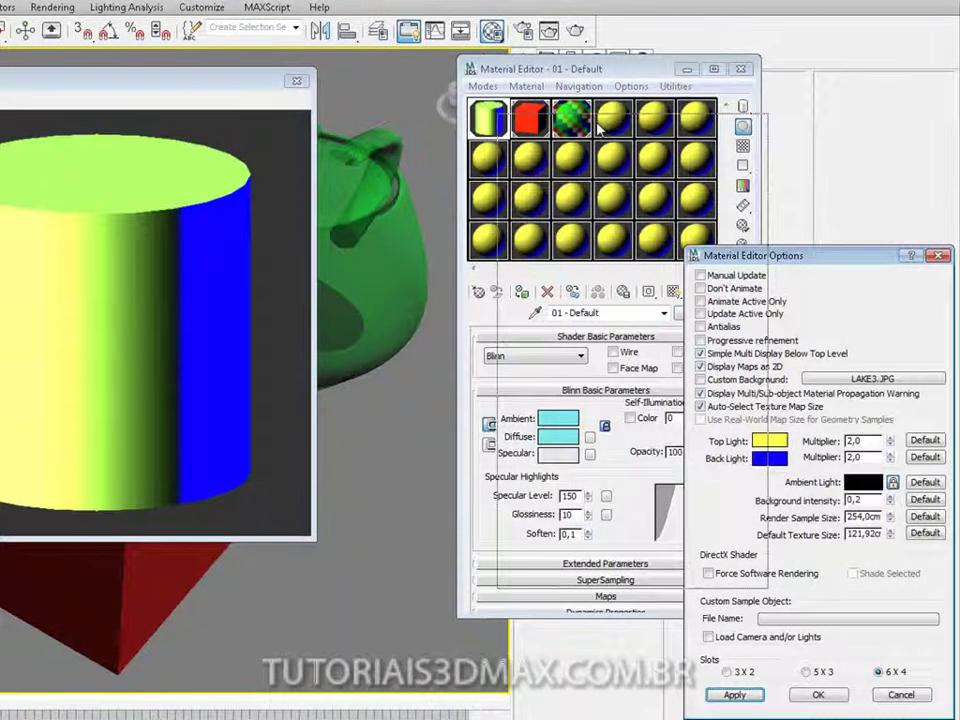
pyautogui.moveTo(769, 256); pyautogui.dragTo(583, 121)
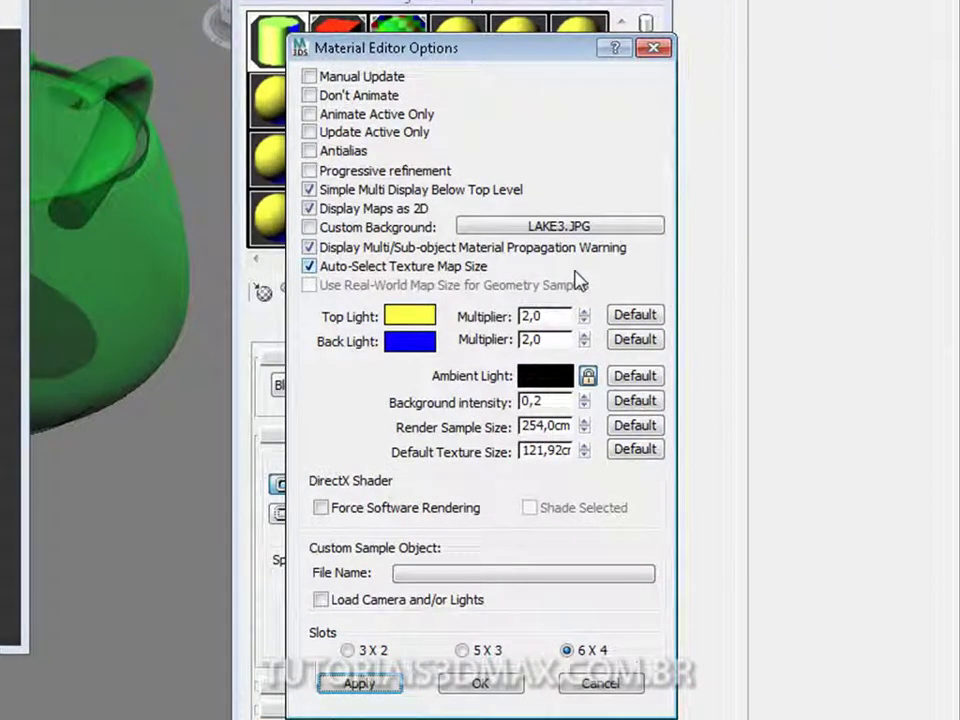
# Restore the default colour and multiplier of both the top light and the back light and apply the change
pyautogui.click(623, 318)
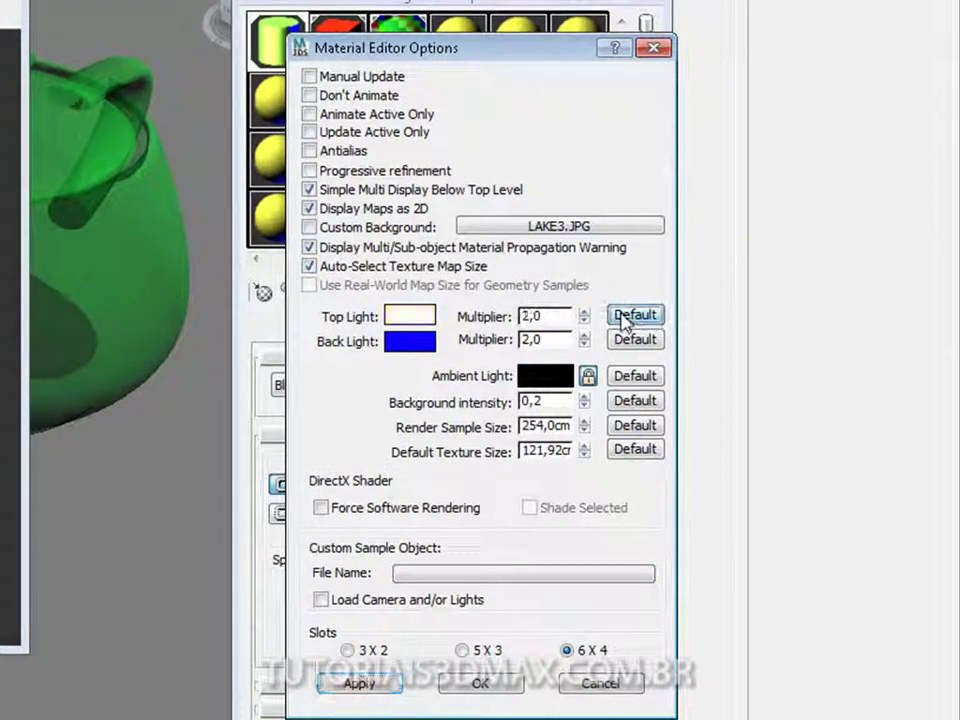
pyautogui.click(630, 341)
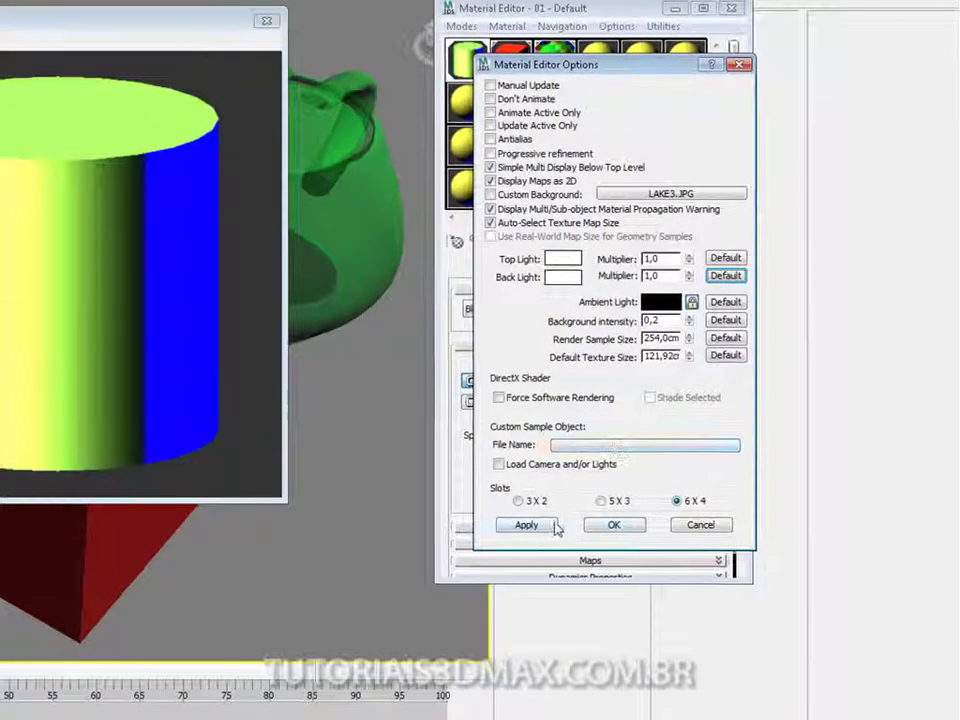
pyautogui.click(553, 523)
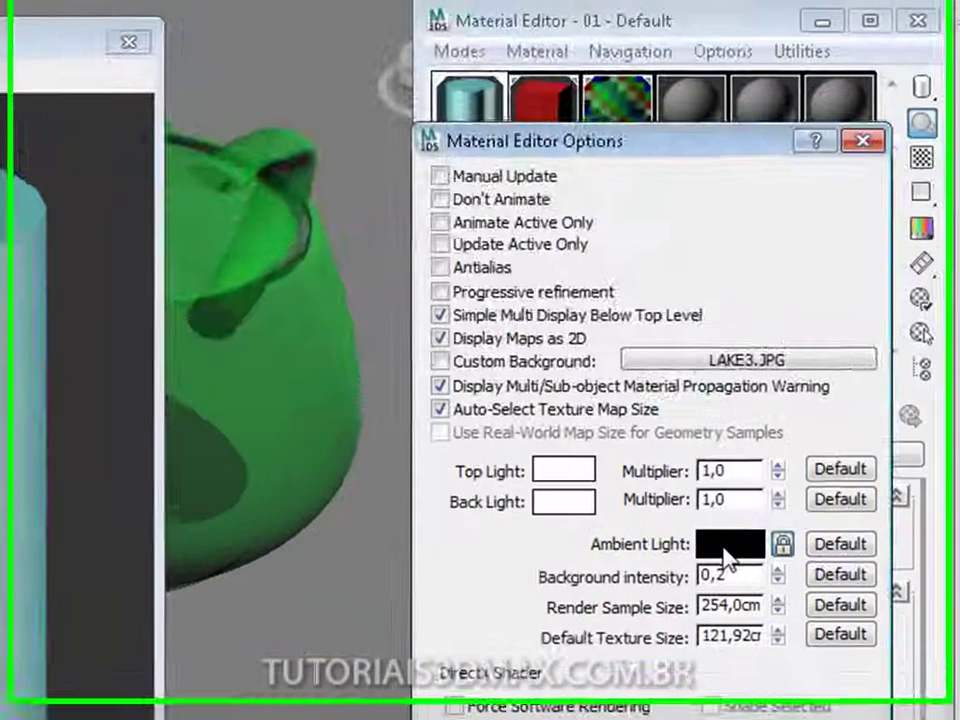
# Set the sample slots' ambient light to white, RGB 255, 255, 255, apply it and uncover the samples to check
pyautogui.click(619, 319)
pyautogui.moveTo(362, 245); pyautogui.dragTo(369, 330)
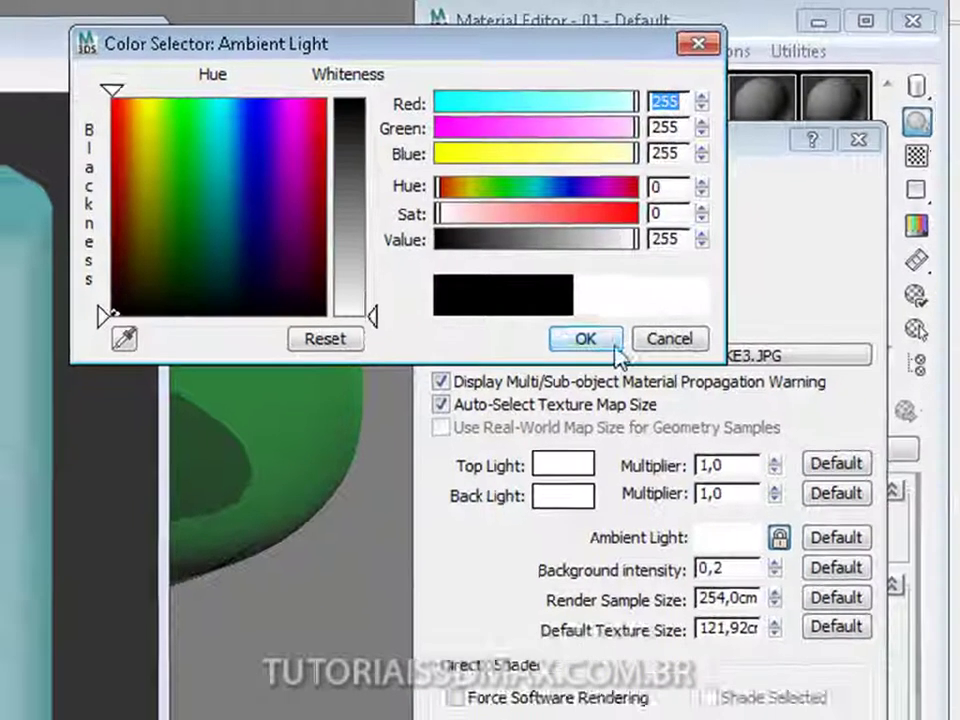
pyautogui.click(612, 344)
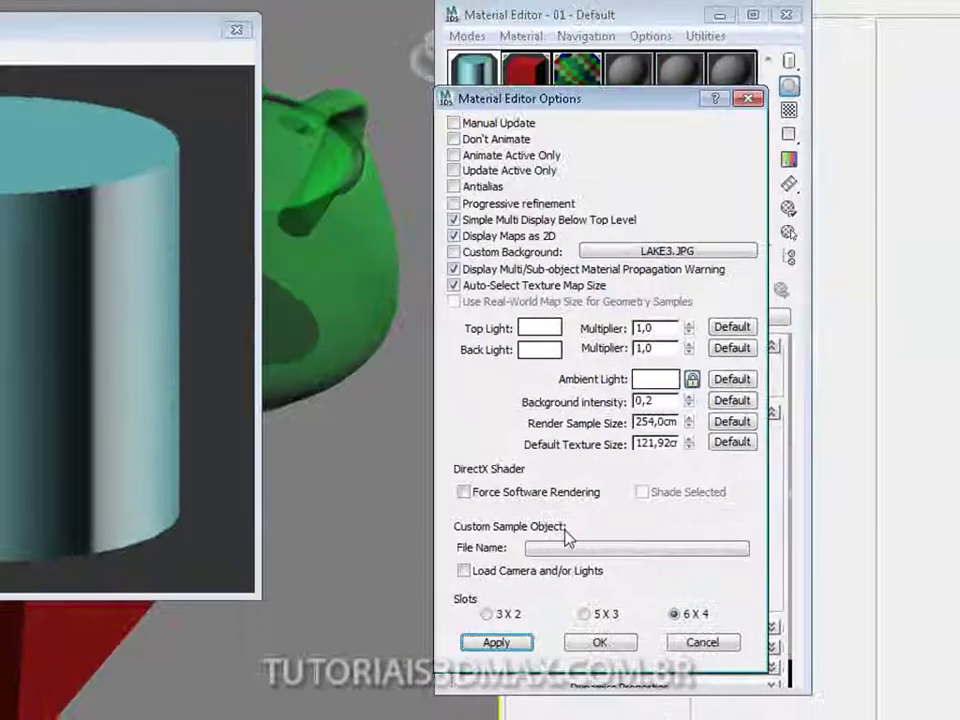
pyautogui.click(510, 645)
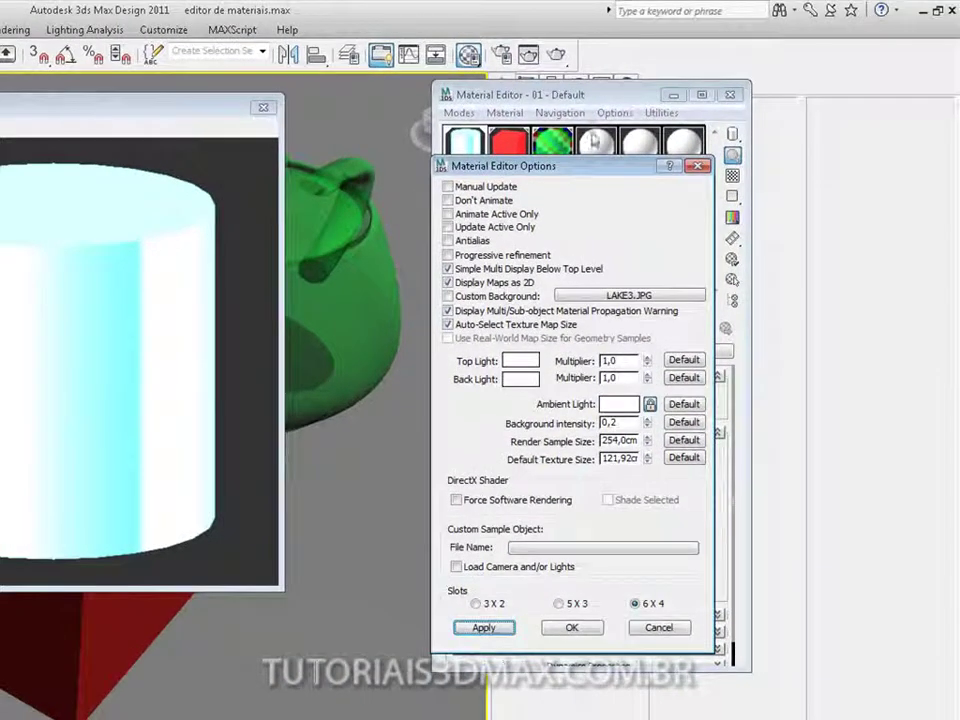
pyautogui.moveTo(565, 170); pyautogui.dragTo(750, 208)
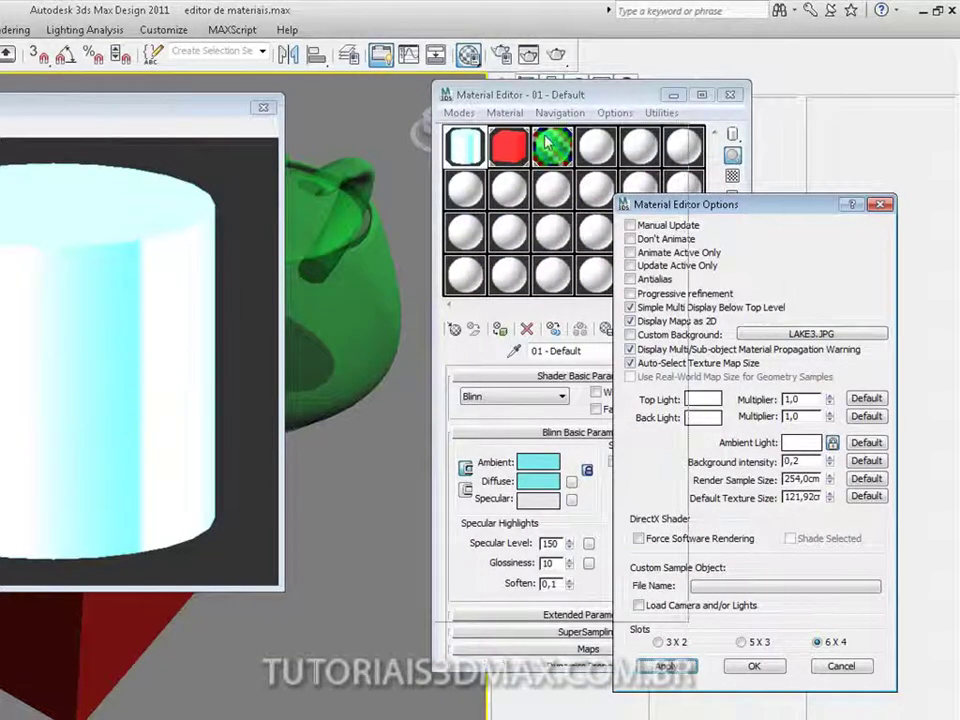
pyautogui.moveTo(750, 208); pyautogui.dragTo(472, 118)
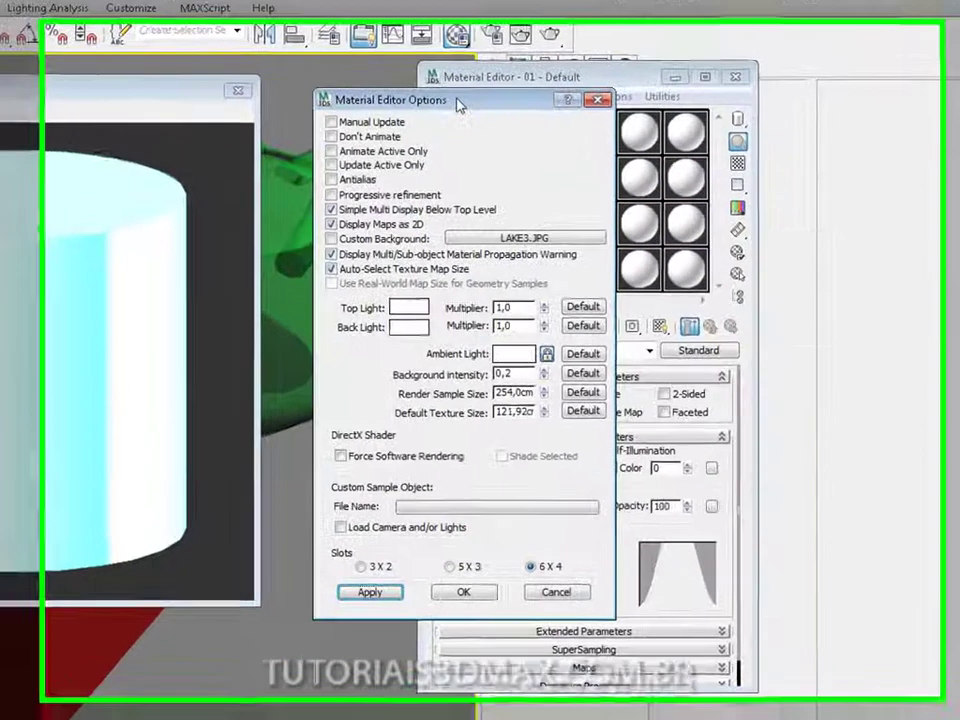
# Restore the sample slots' default ambient light, apply it and inspect its colour in the colour selector
pyautogui.click(583, 353)
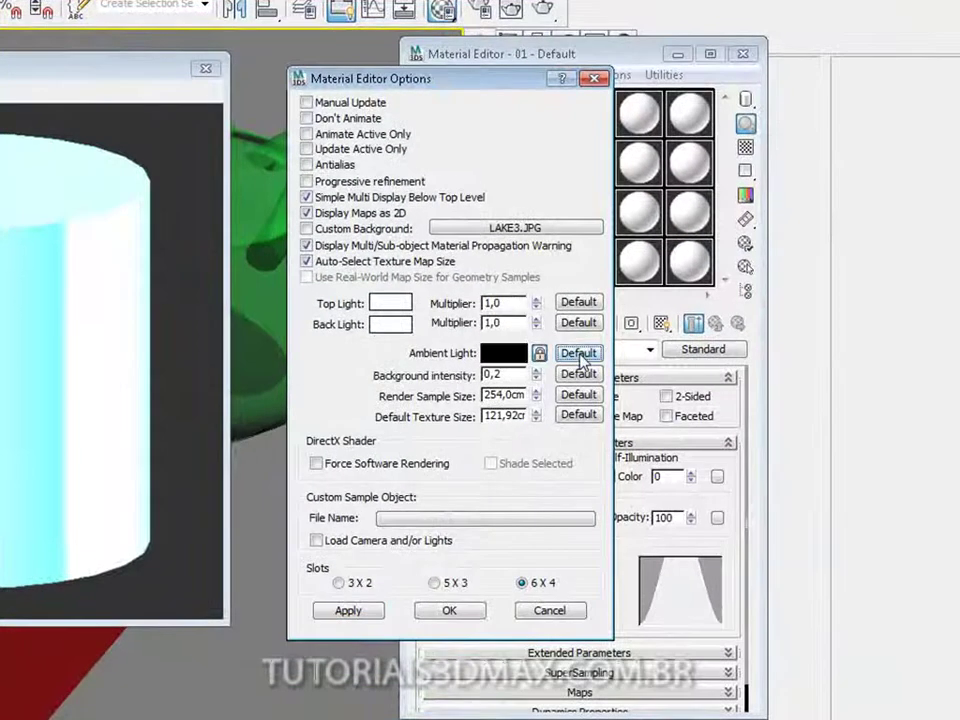
pyautogui.click(348, 610)
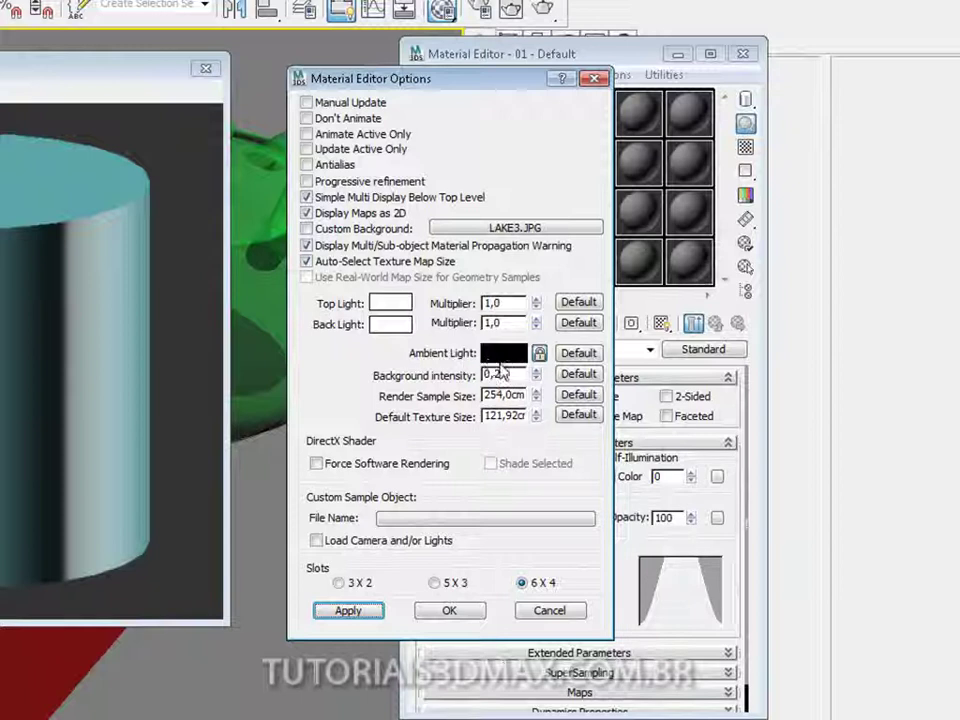
pyautogui.click(508, 354)
pyautogui.moveTo(360, 108)
pyautogui.mouseDown()
pyautogui.moveTo(368, 148)
pyautogui.moveTo(368, 115)
pyautogui.mouseUp()
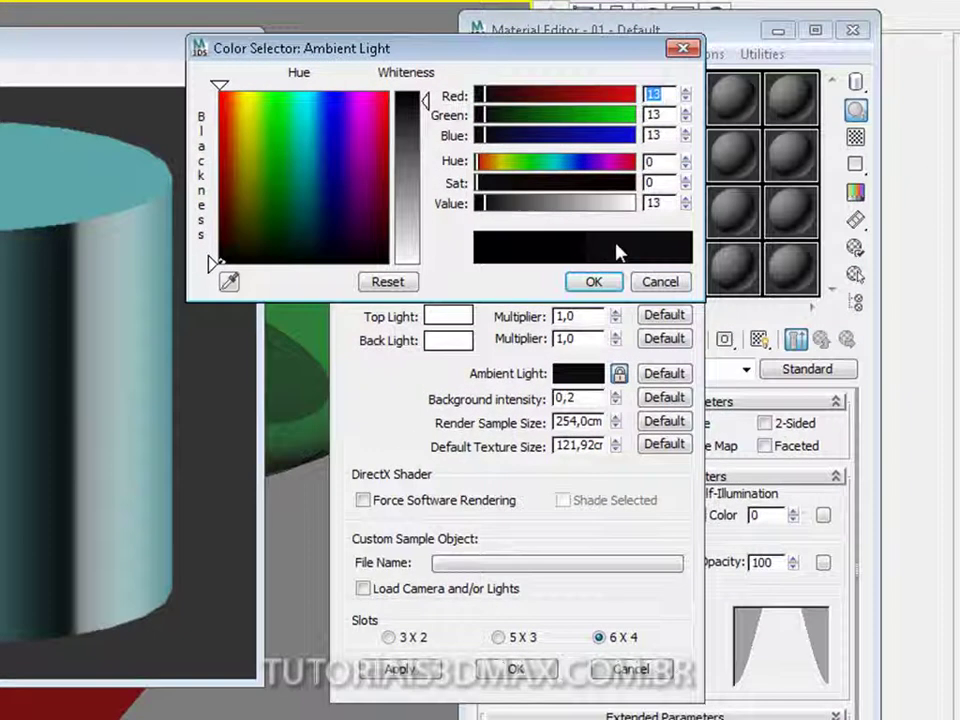
pyautogui.click(575, 274)
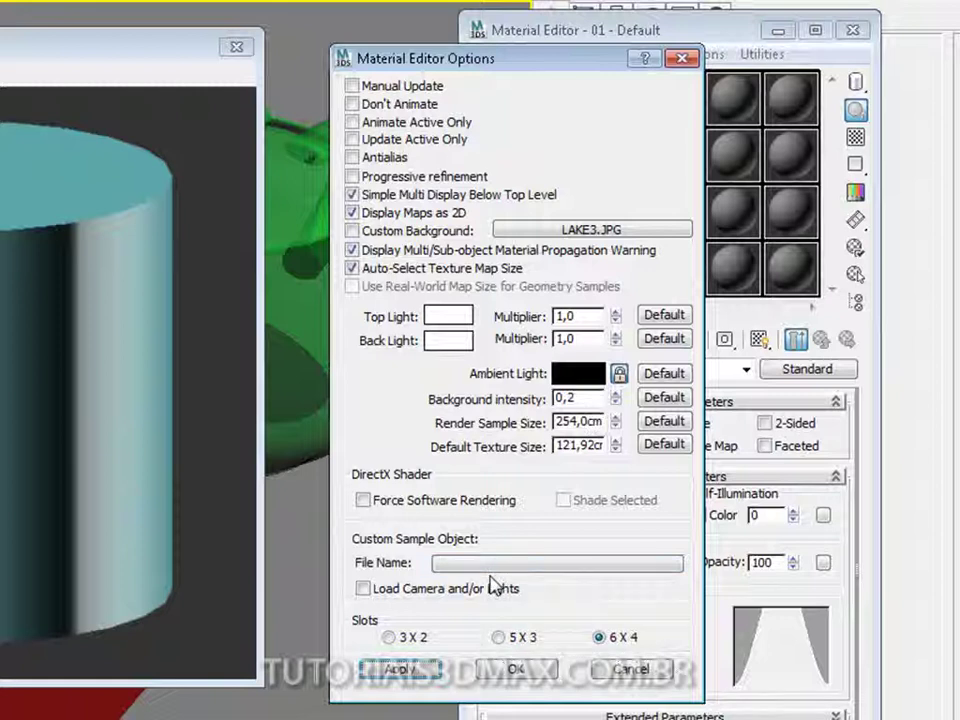
# Try the 3 X 2 and 5 X 3 slot layouts, return to 6 X 4 and apply the options
pyautogui.click(389, 637)
pyautogui.click(499, 637)
pyautogui.click(628, 637)
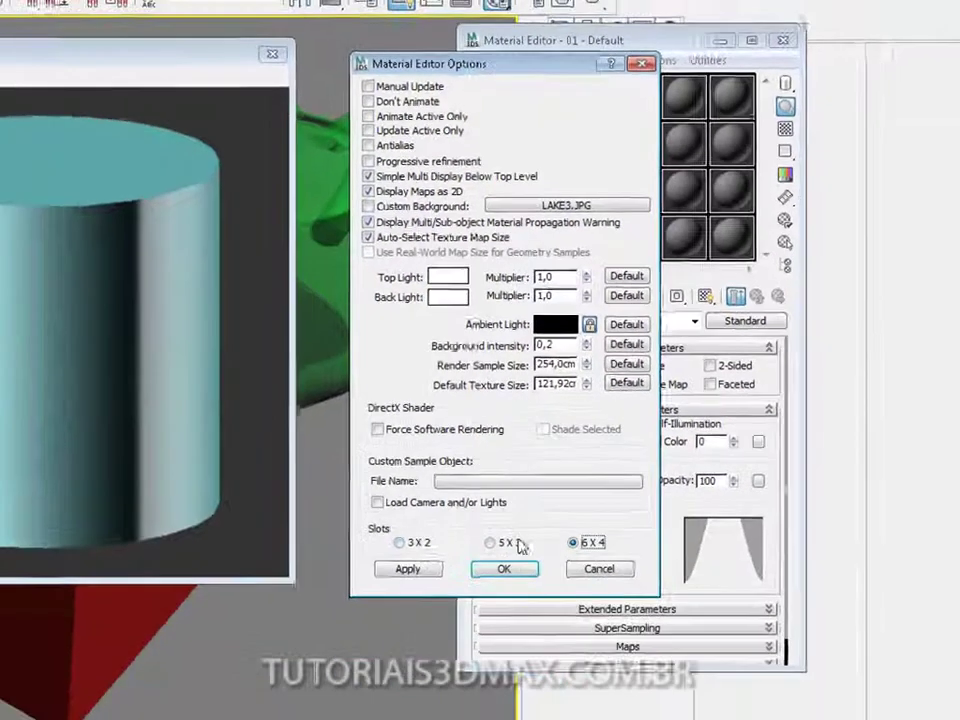
pyautogui.click(404, 669)
# Enable a custom sample background using the reflexo paisagem image from the Reflection folder, apply it and close the options
pyautogui.moveTo(499, 73); pyautogui.dragTo(596, 133)
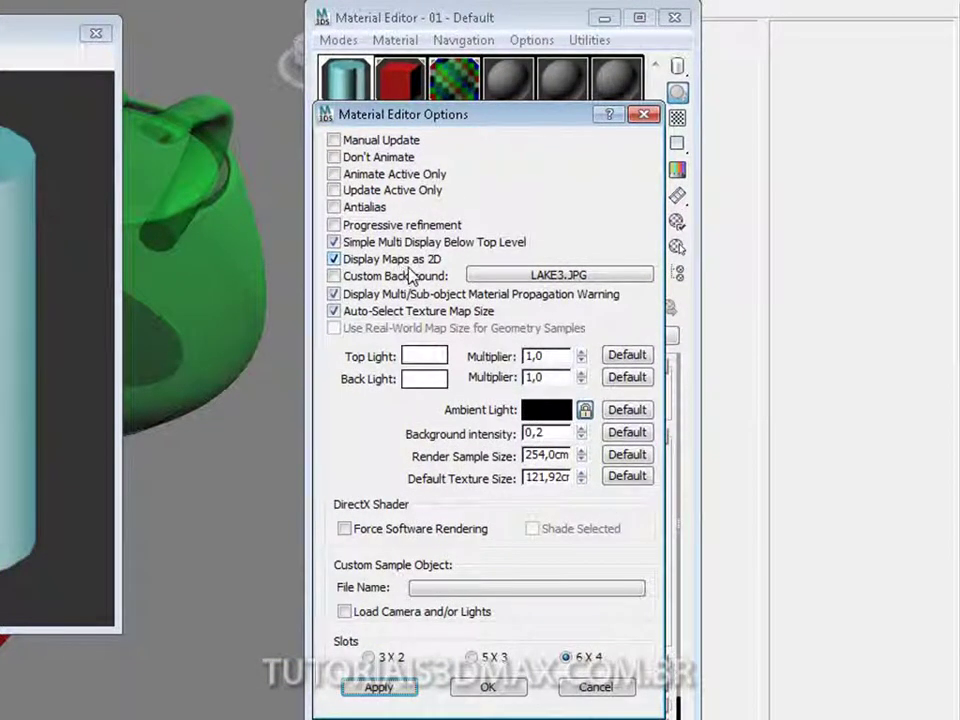
pyautogui.click(353, 280)
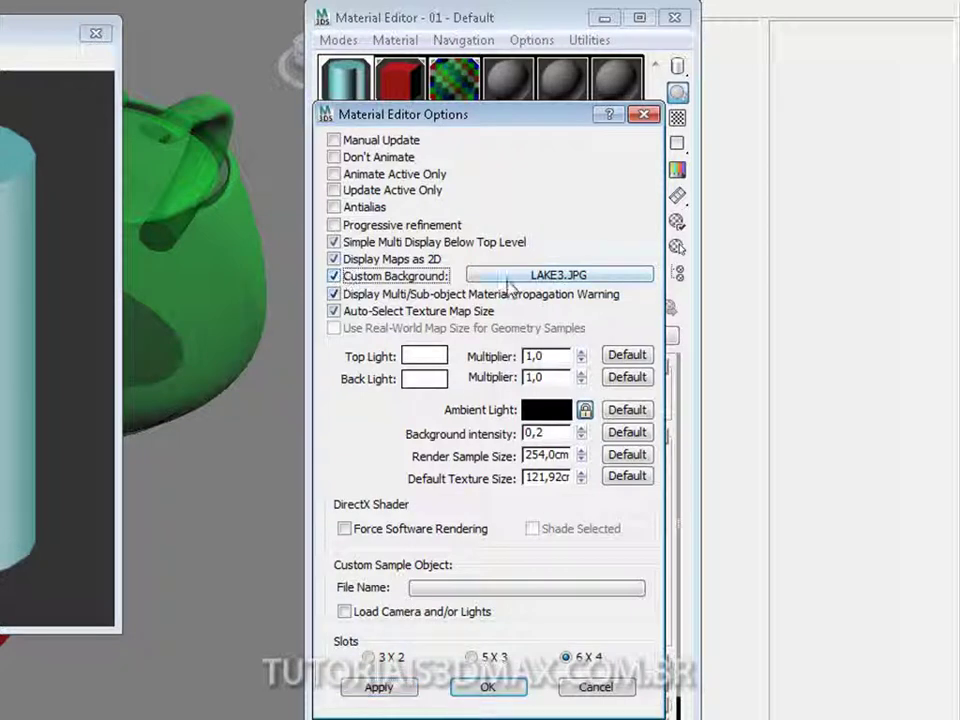
pyautogui.click(571, 284)
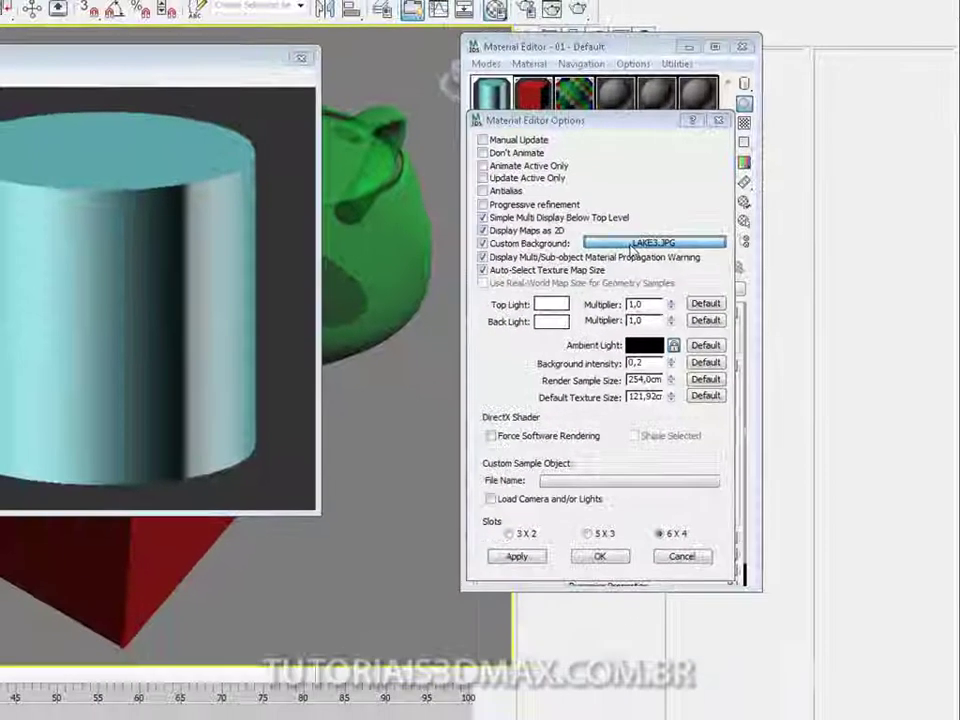
pyautogui.click(632, 243)
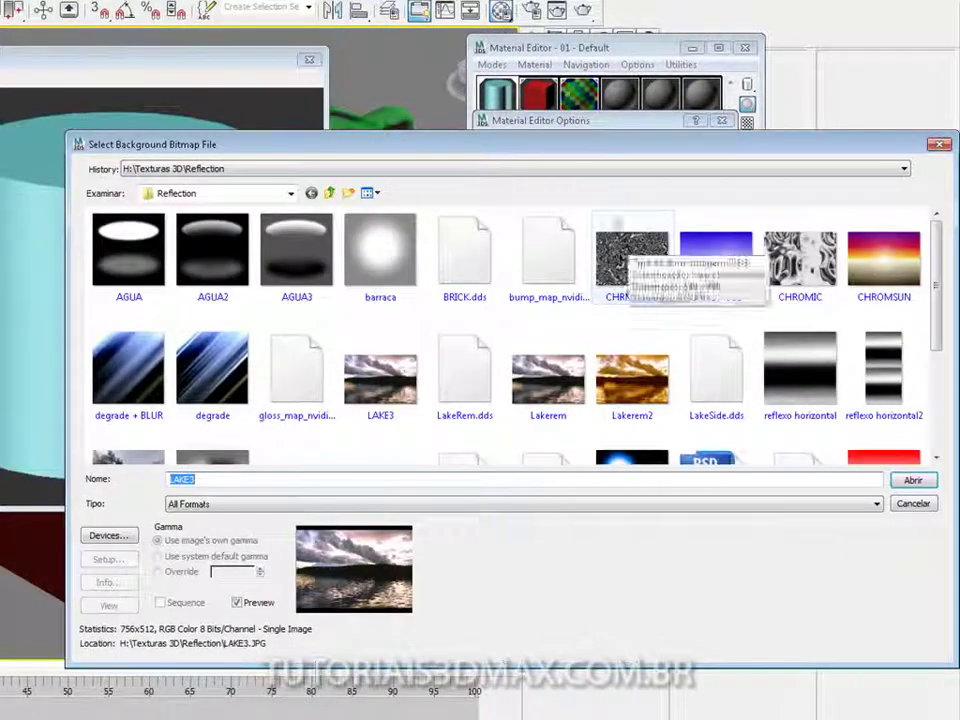
pyautogui.moveTo(585, 144); pyautogui.dragTo(530, 93)
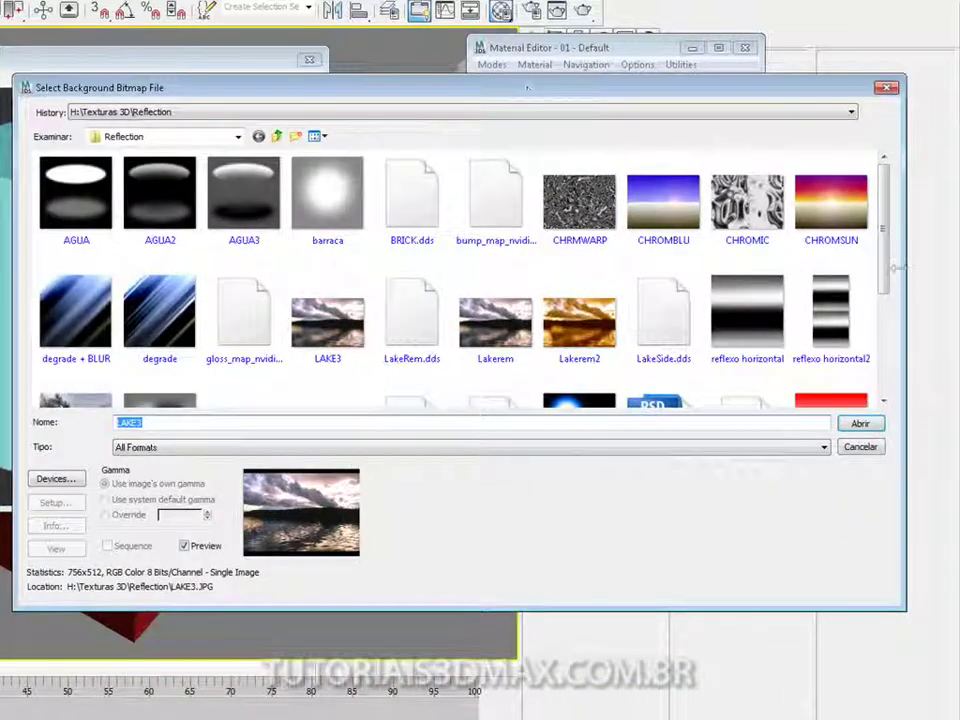
pyautogui.moveTo(883, 268); pyautogui.dragTo(882, 338)
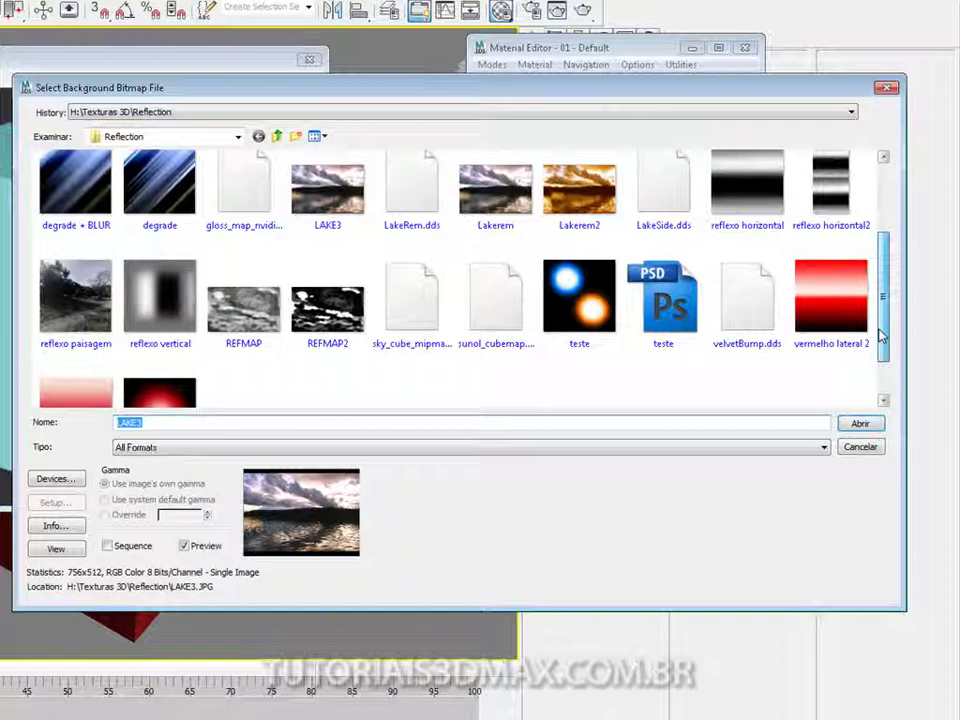
pyautogui.moveTo(882, 338); pyautogui.dragTo(887, 364)
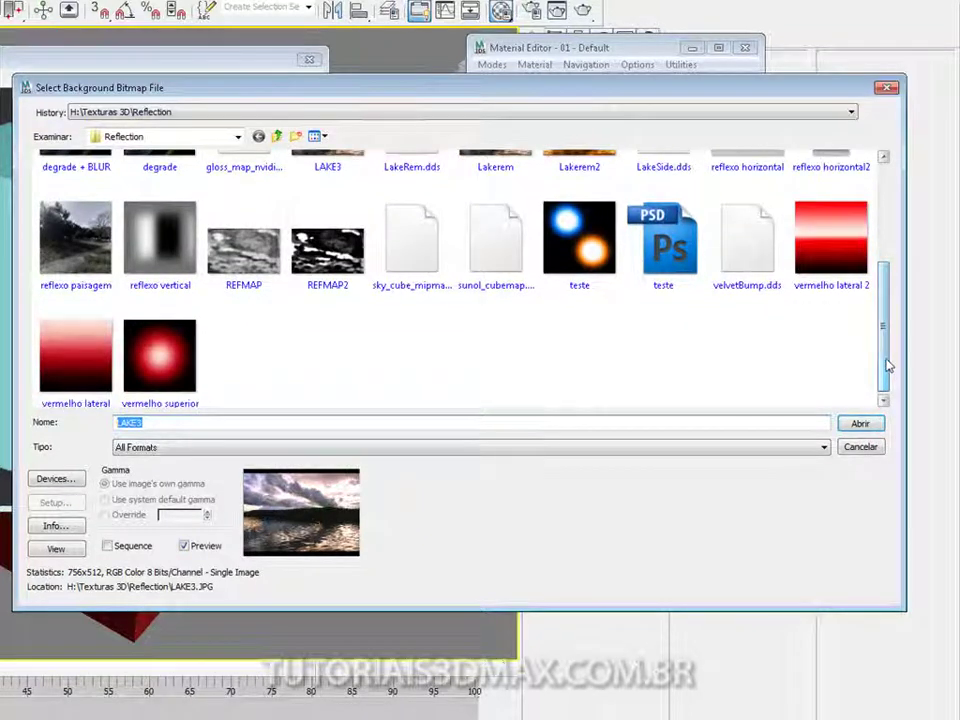
pyautogui.click(78, 250)
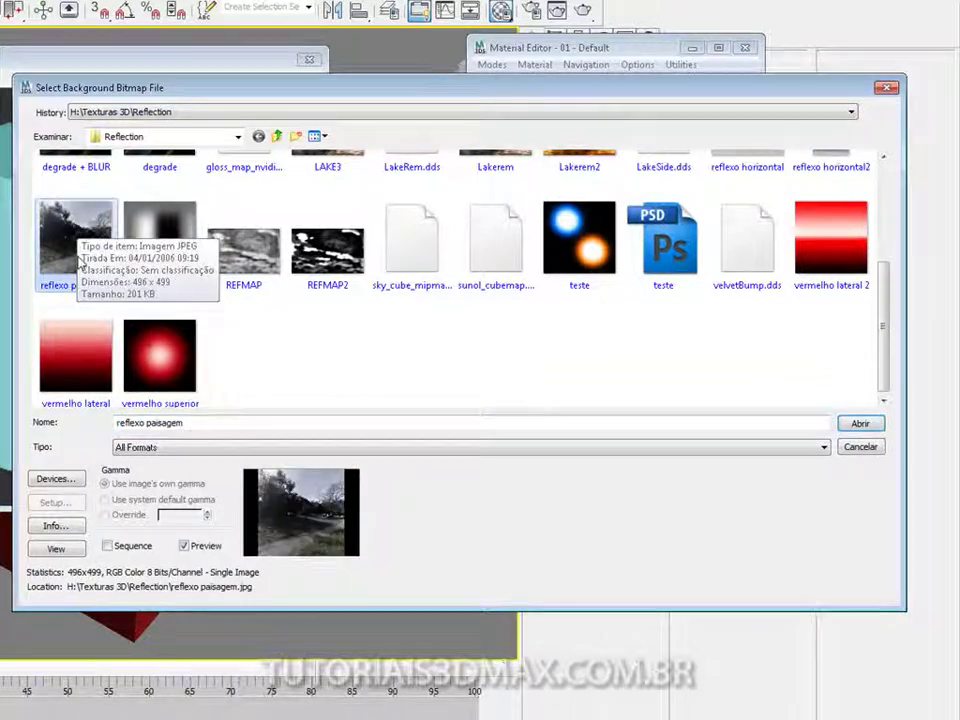
pyautogui.click(859, 424)
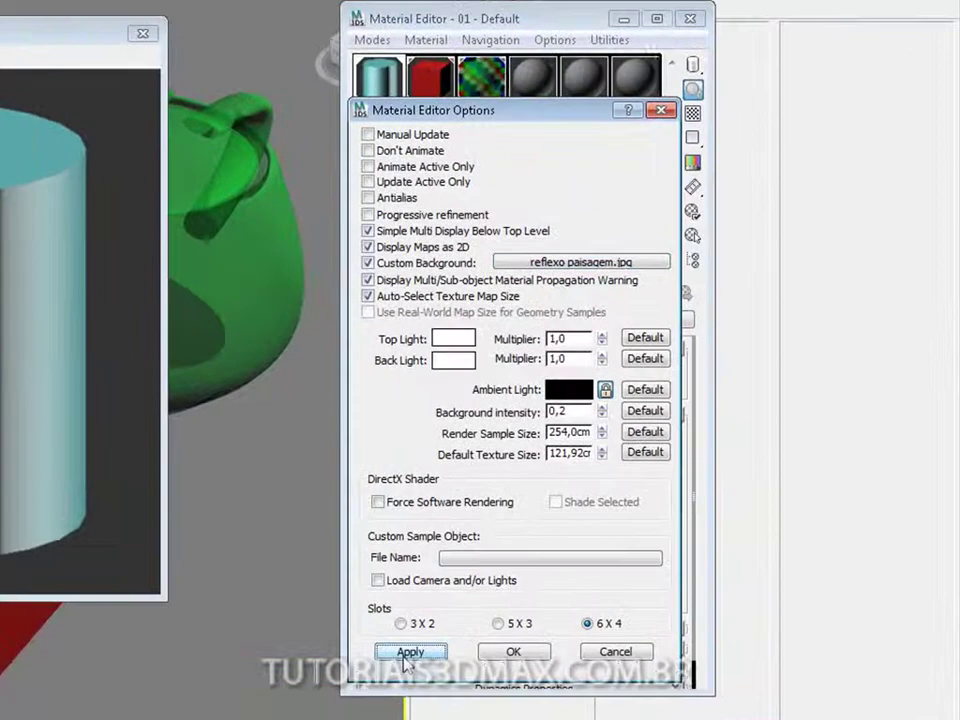
pyautogui.click(522, 551)
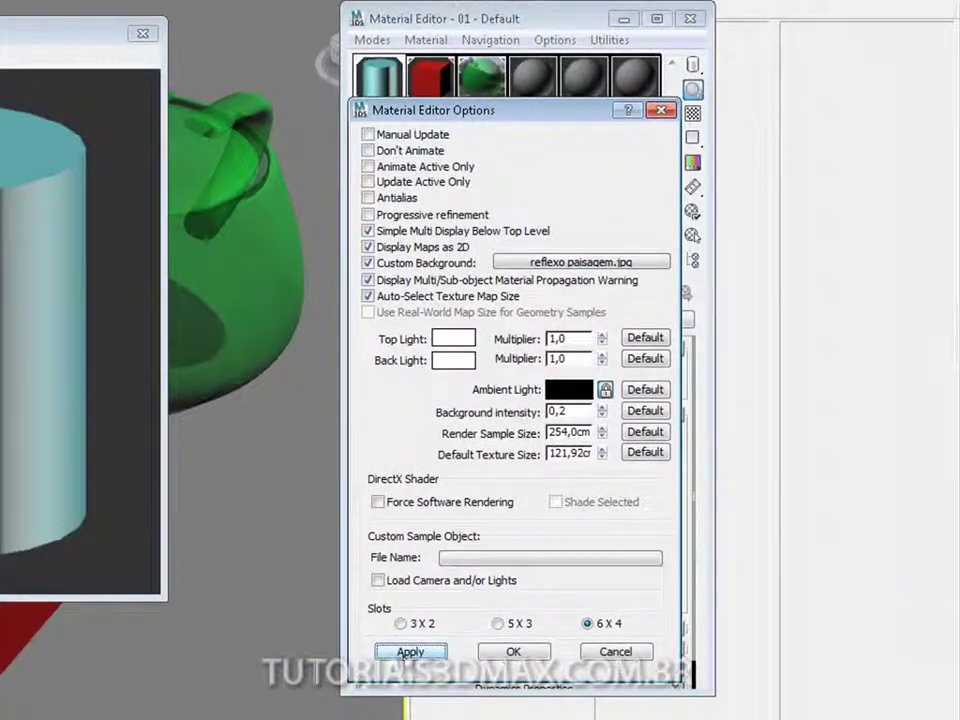
pyautogui.click(513, 651)
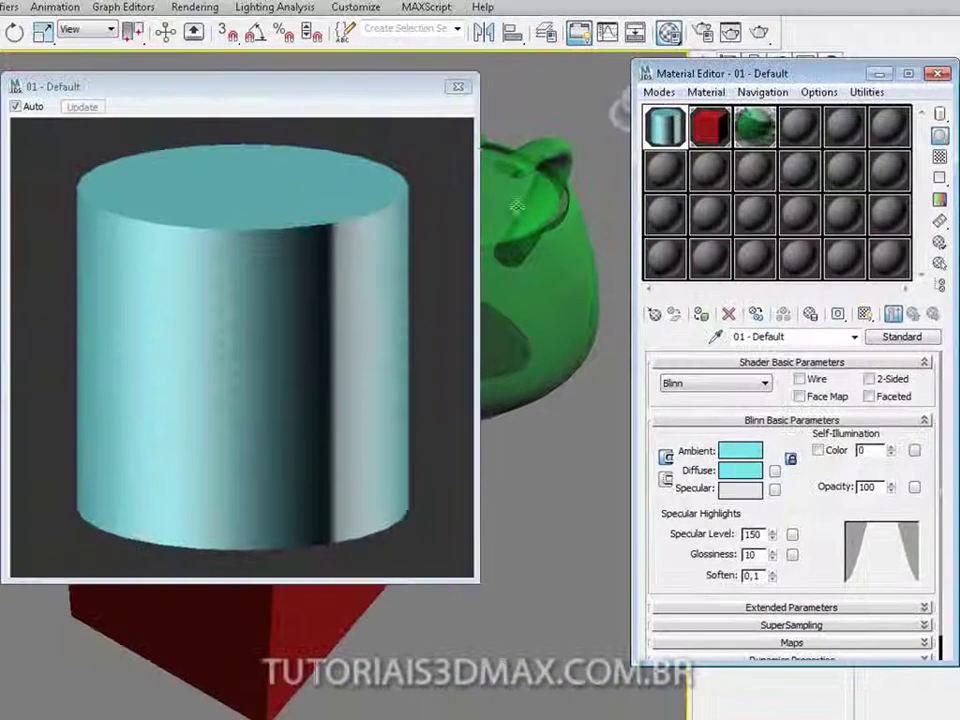
# Close the cylinder material's magnified preview and open one for the green teapot material
pyautogui.click(457, 87)
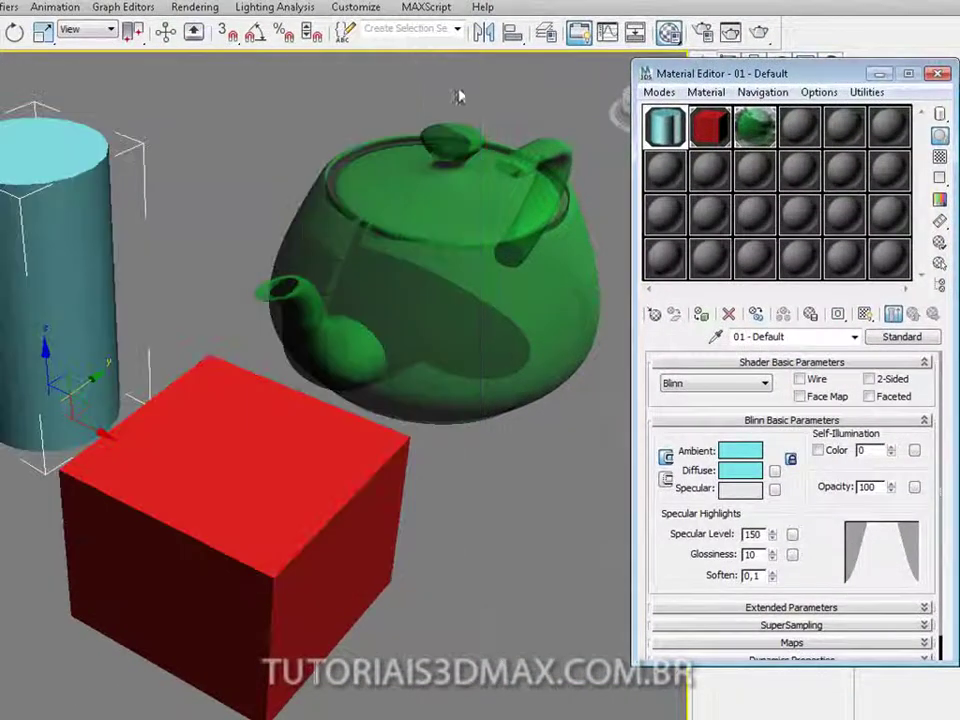
pyautogui.click(755, 127)
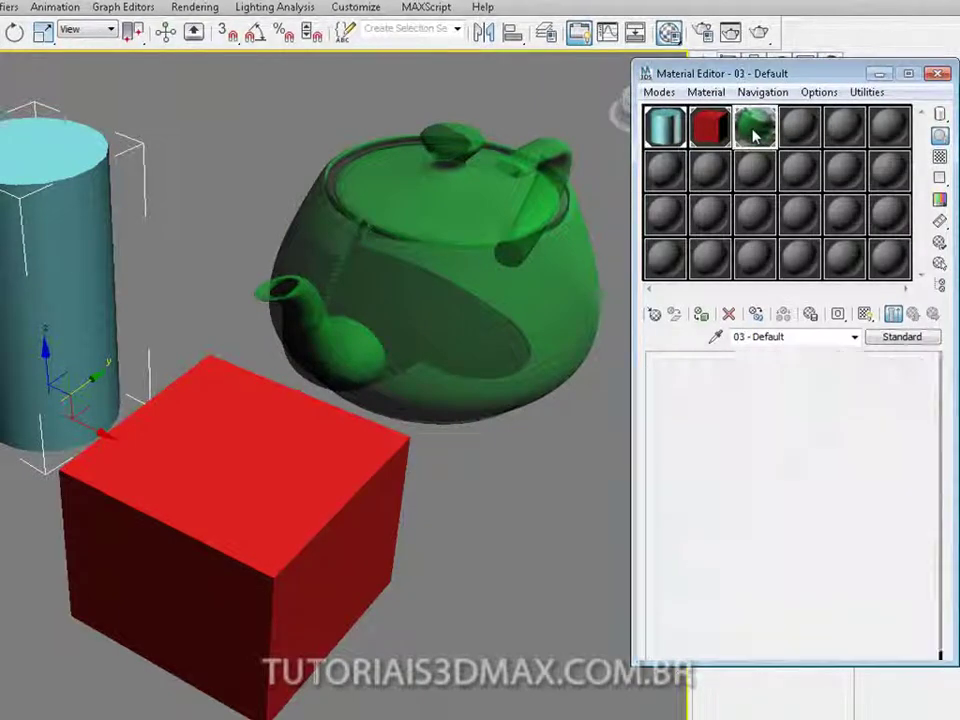
pyautogui.doubleClick(755, 127)
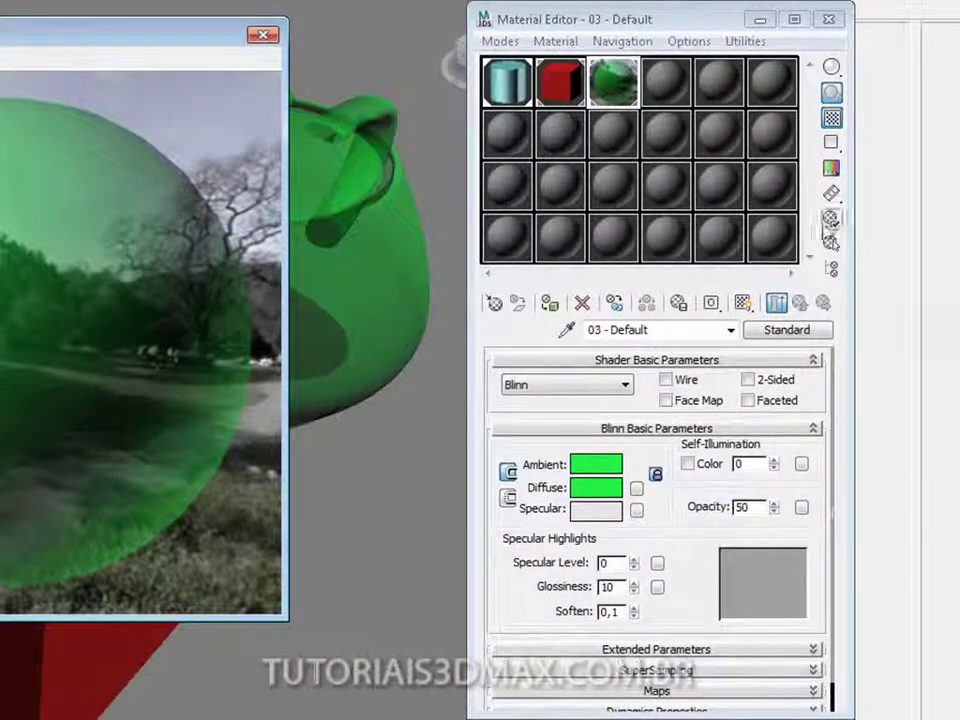
# Replace the custom sample background with the Lakerem2 image and confirm the options
pyautogui.click(831, 219)
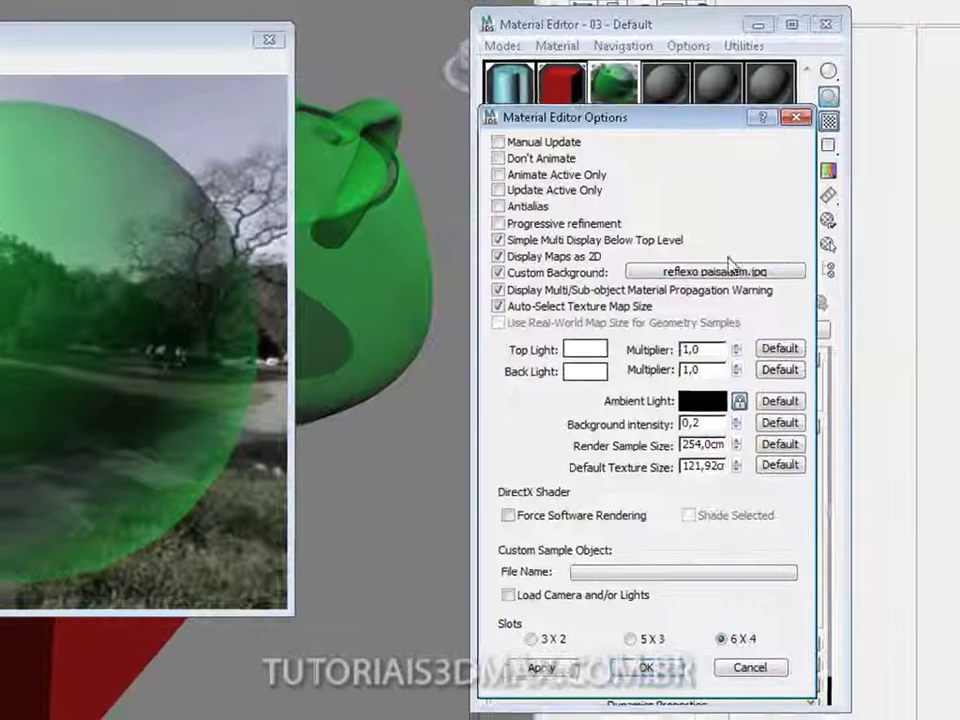
pyautogui.click(715, 271)
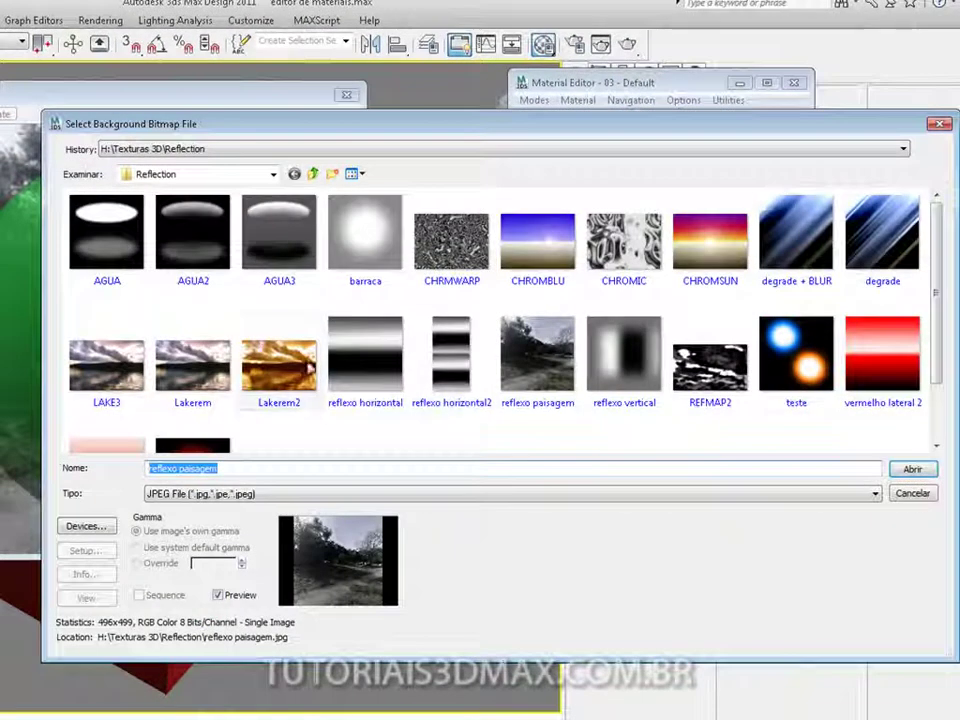
pyautogui.doubleClick(270, 362)
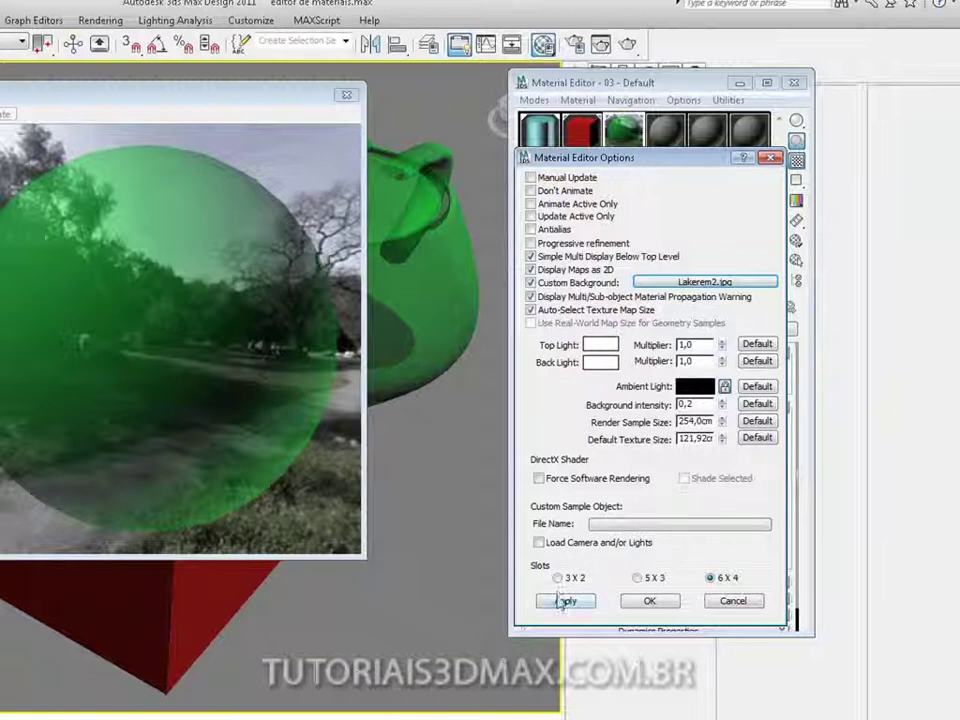
pyautogui.click(652, 601)
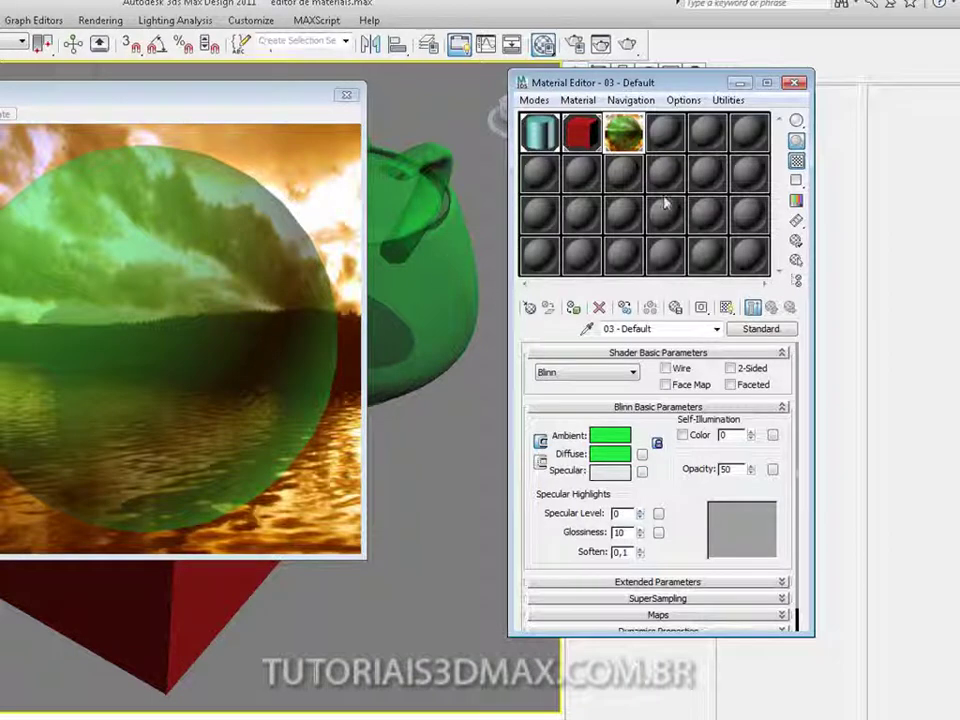
# Disable the custom background in the Material Editor options, apply the change and close them
pyautogui.click(796, 241)
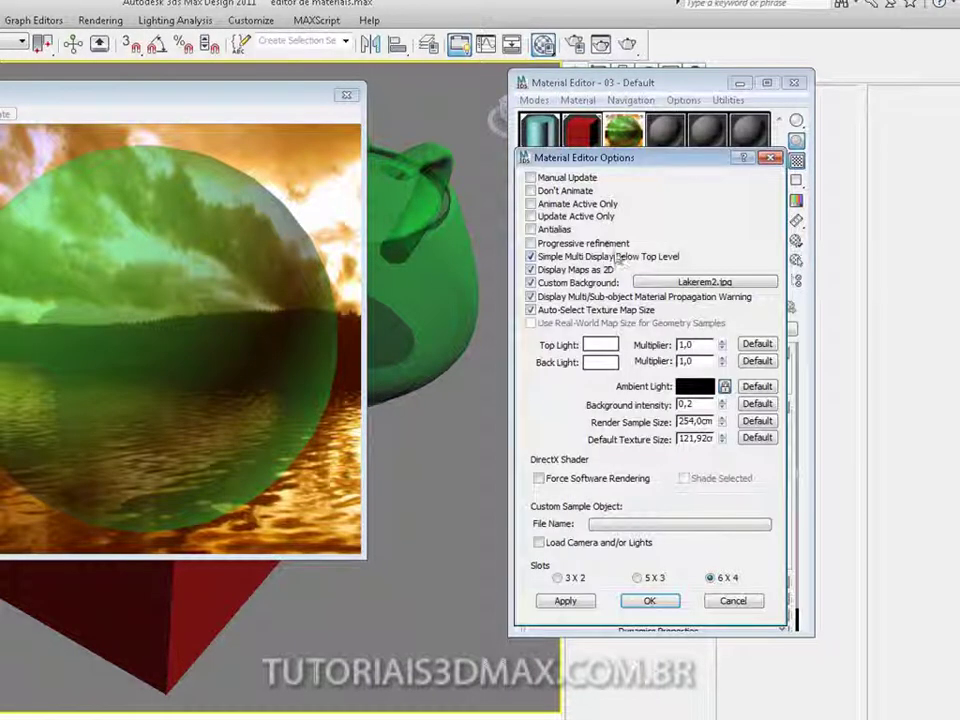
pyautogui.click(531, 282)
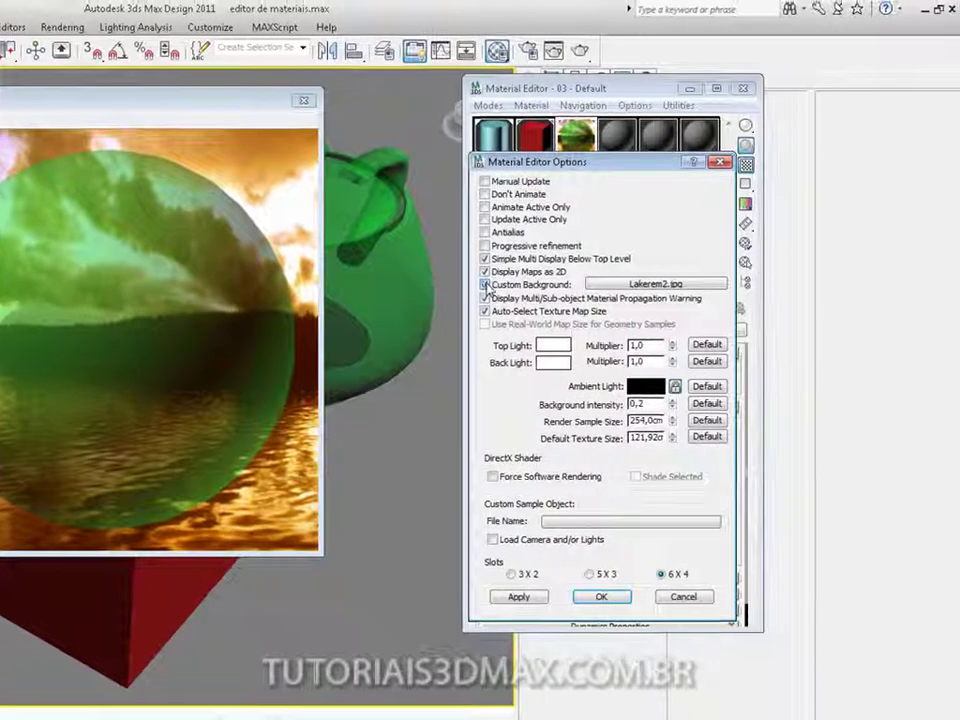
pyautogui.click(518, 596)
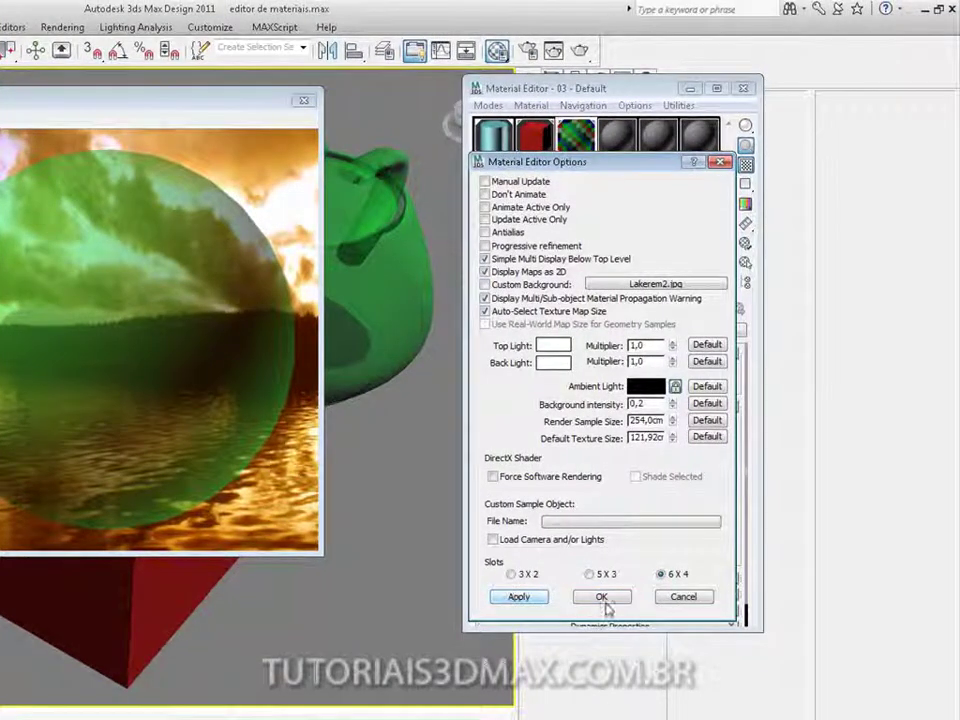
pyautogui.click(601, 597)
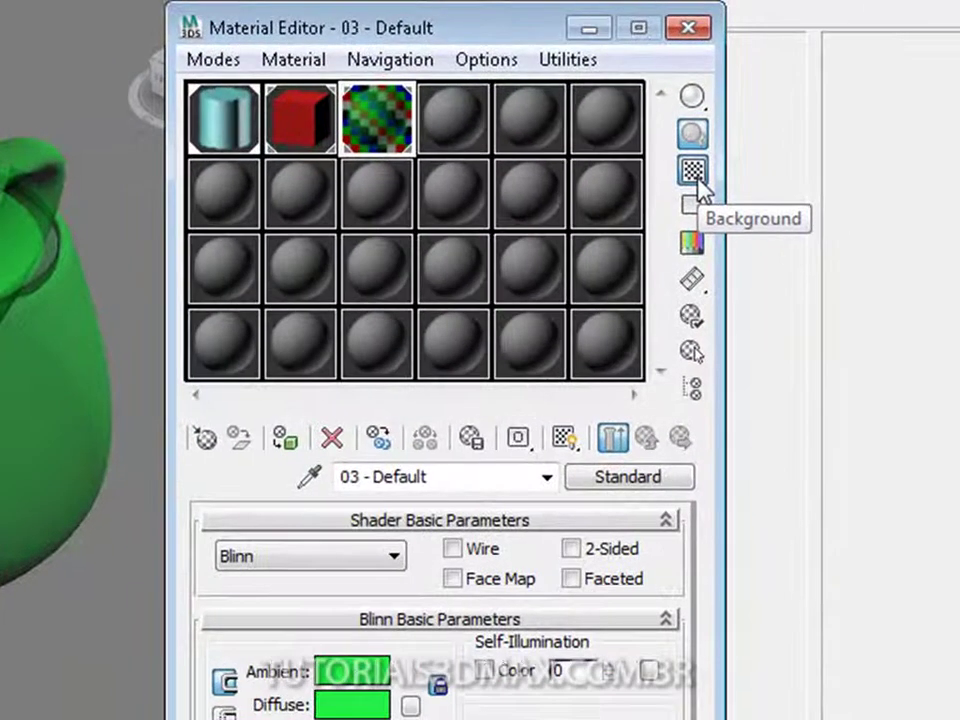
# Toggle the green material's sample background off and on twice to compare its transparency
pyautogui.click(697, 182)
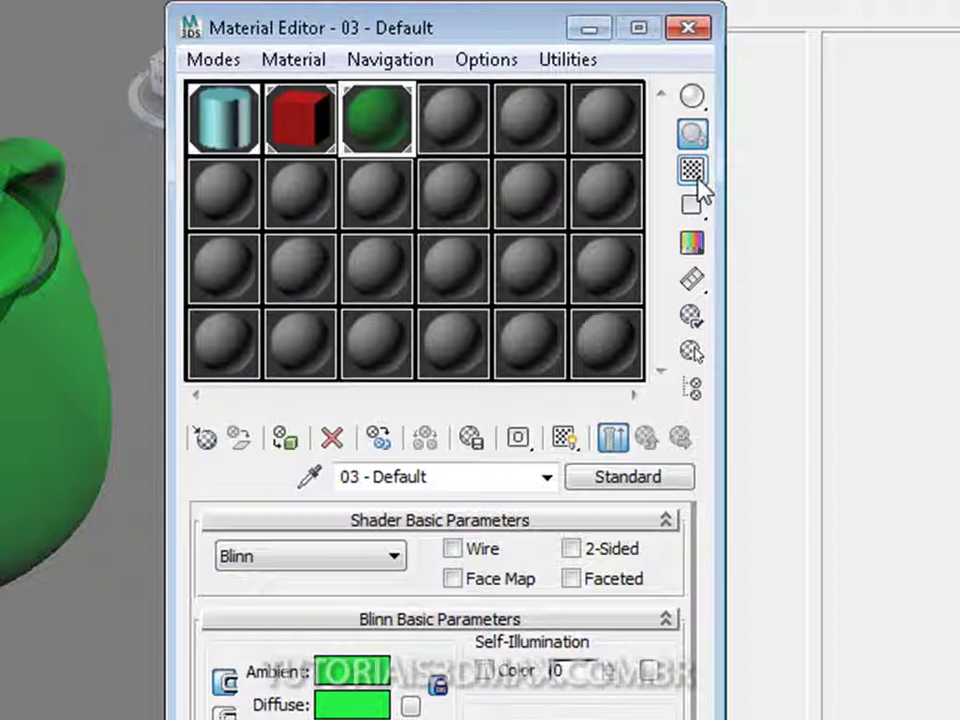
pyautogui.click(697, 182)
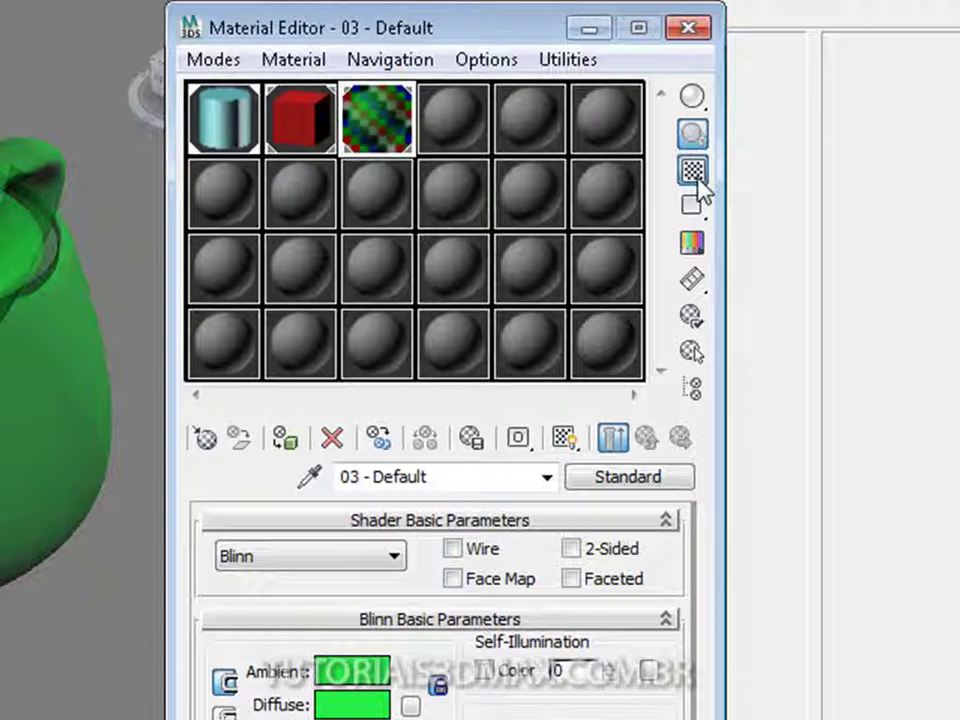
pyautogui.click(697, 182)
pyautogui.click(699, 181)
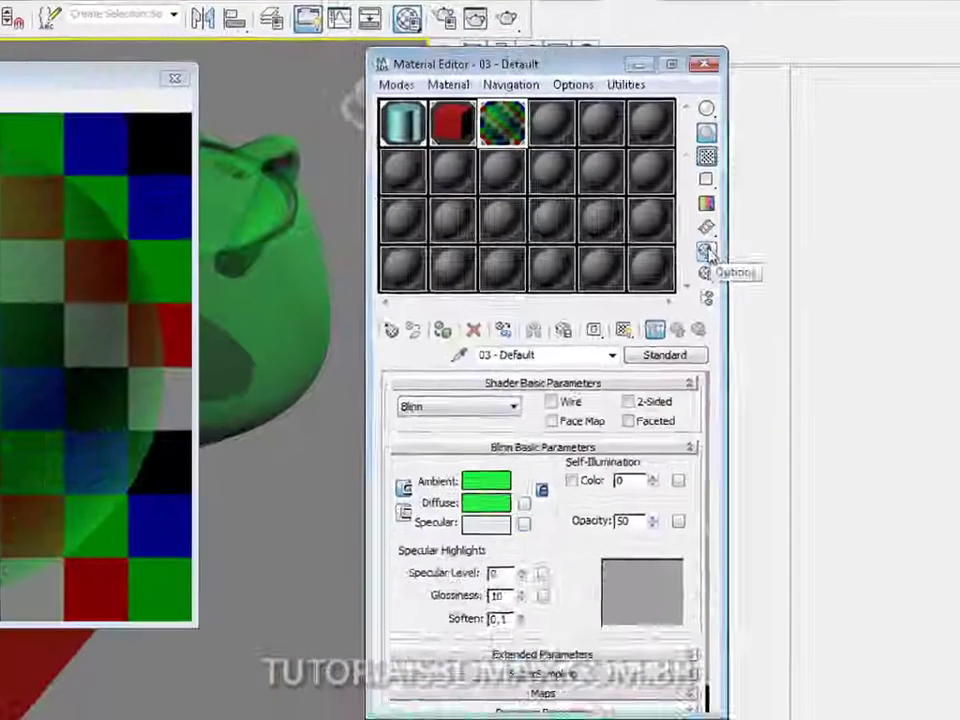
# Reopen the Material Editor options and move the dialog aside to uncover the sample slots
pyautogui.click(715, 316)
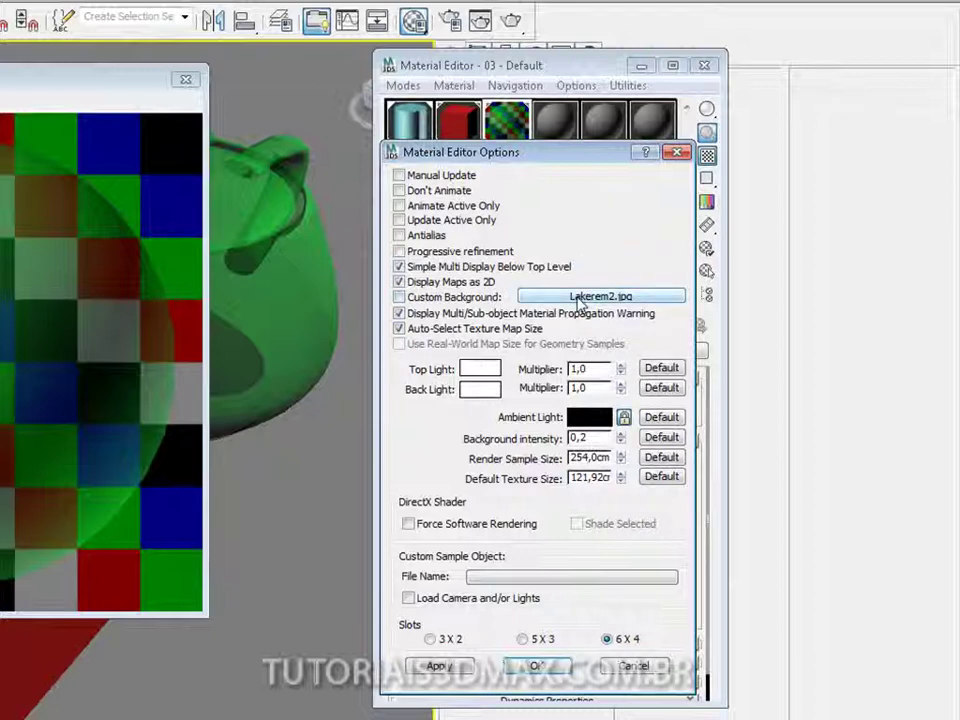
pyautogui.moveTo(557, 156); pyautogui.dragTo(414, 78)
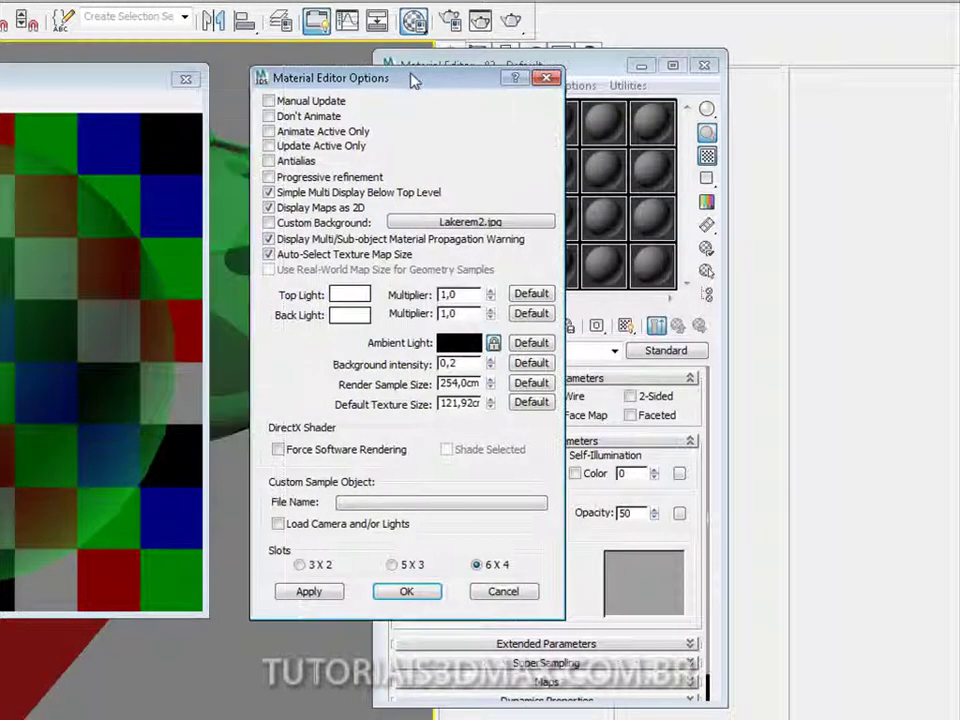